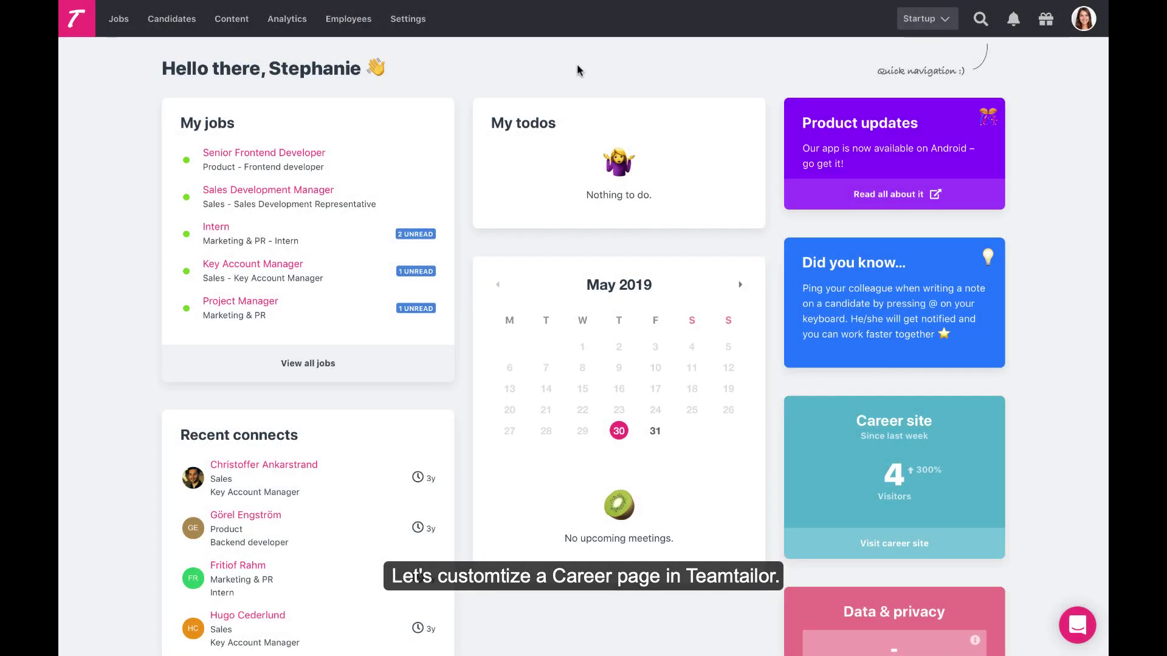
Step: Open the Content overview and switch the pages to list view, then back to thumbnails
click(232, 20)
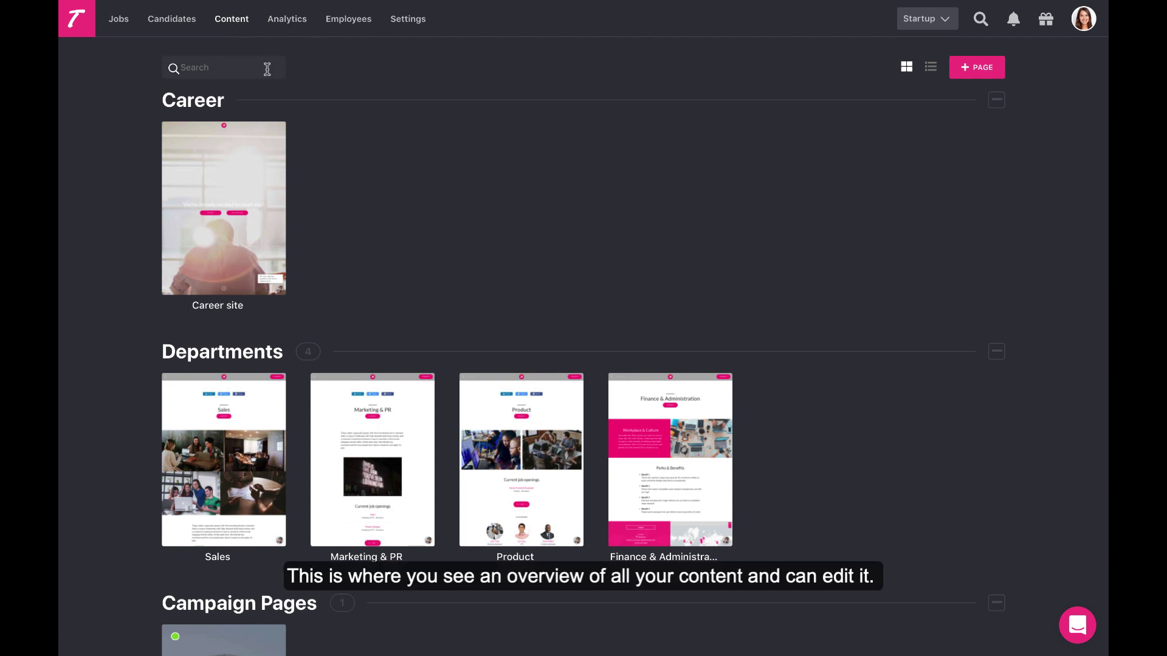
click(929, 68)
click(907, 69)
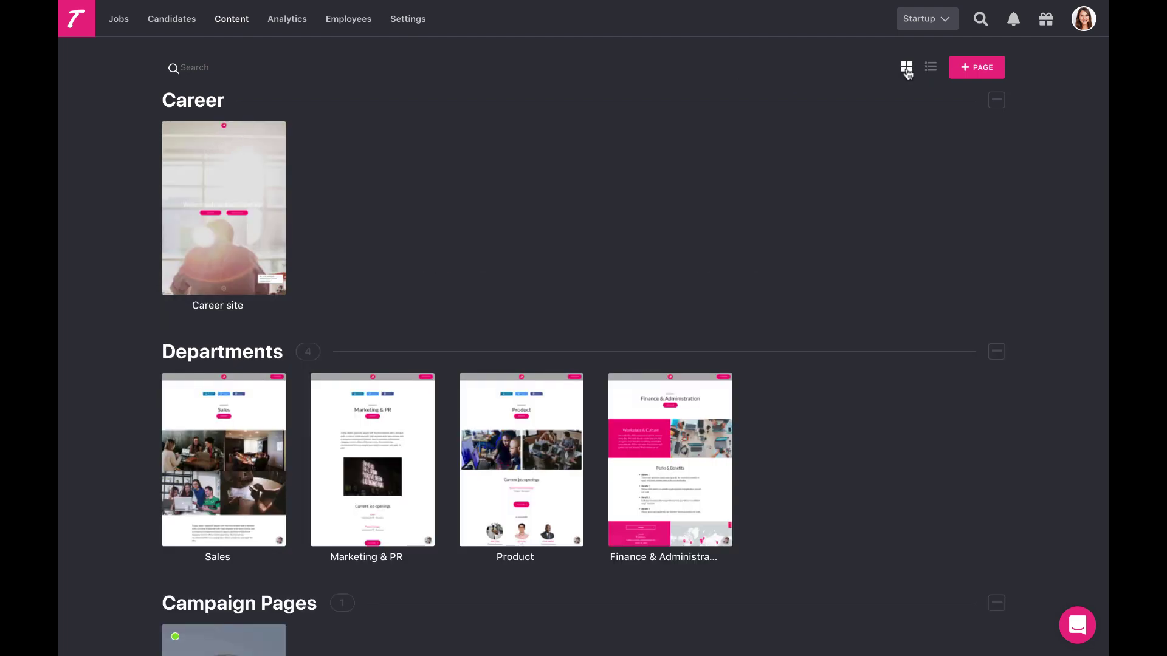
Step: Open the Career site in the editor and drag the Jobs block up to follow Welcome
mouse_move(259, 155)
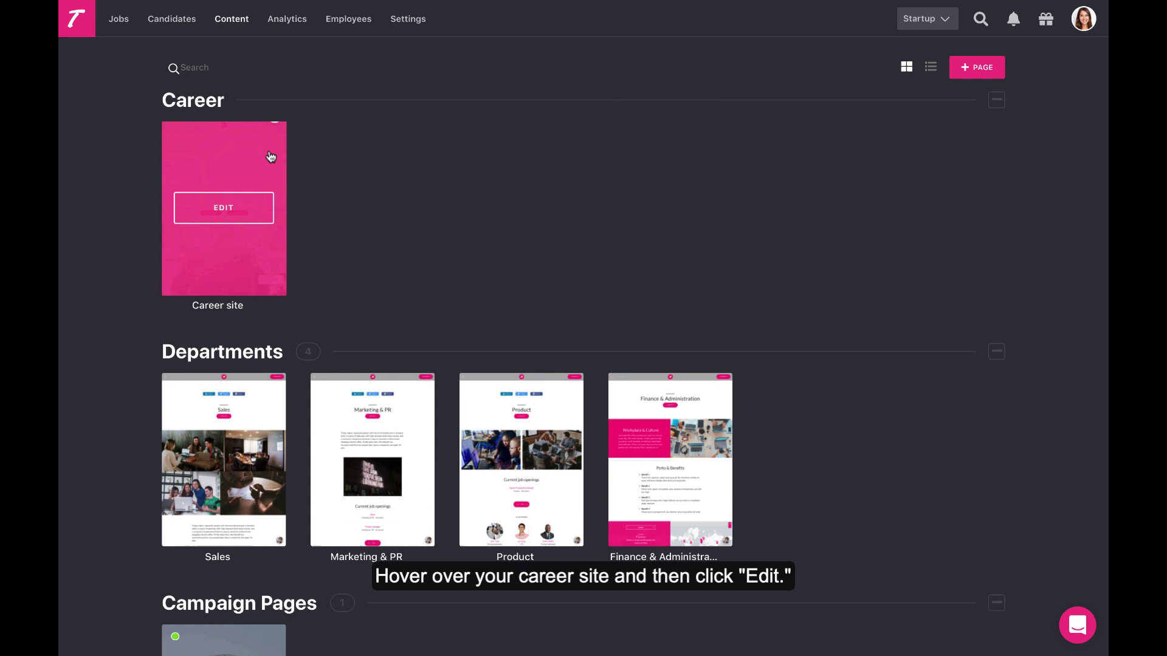
click(221, 213)
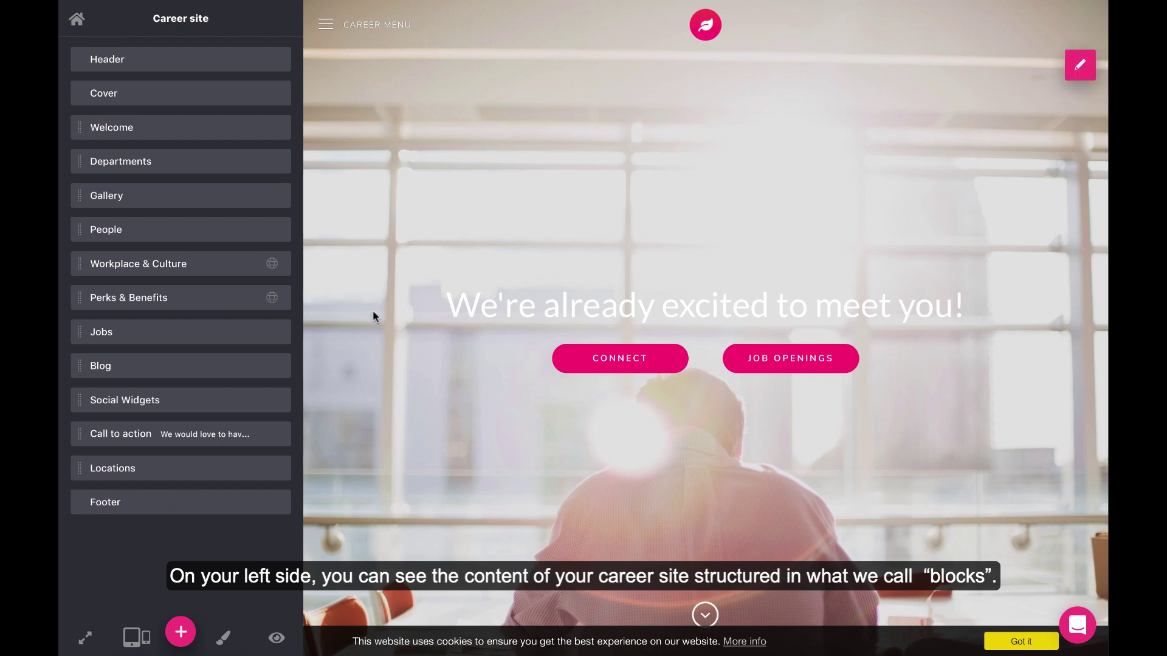
scroll(374, 315, down, 15)
scroll(373, 316, down, 15)
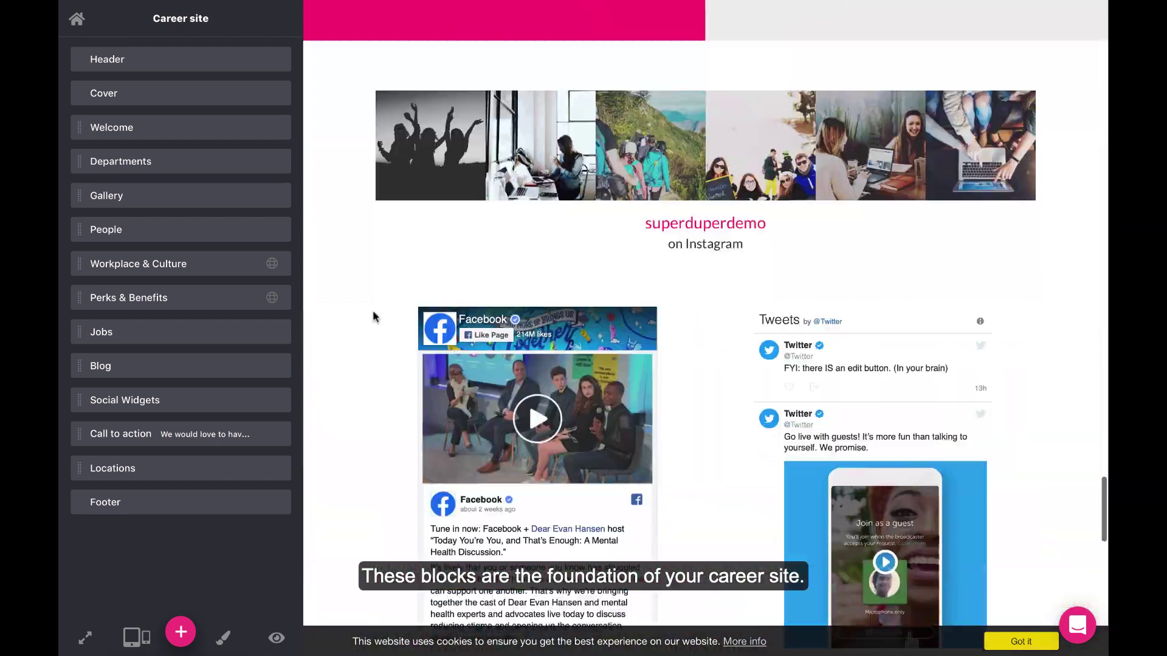
scroll(373, 316, up, 10)
scroll(374, 316, up, 10)
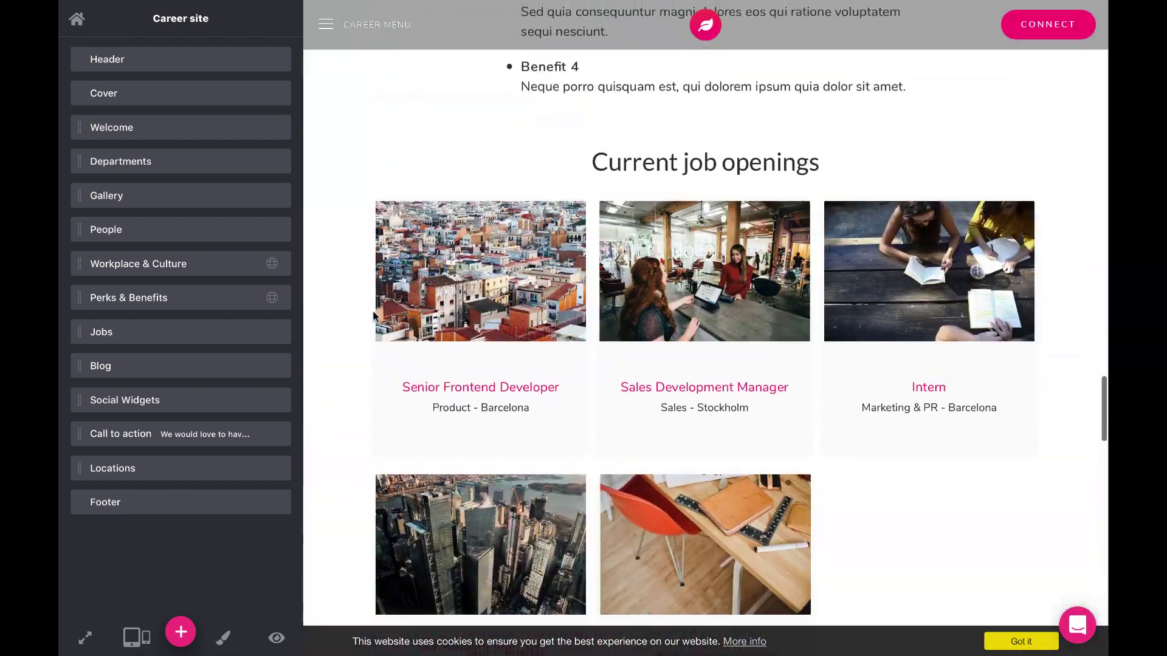
drag(203, 206, 191, 160)
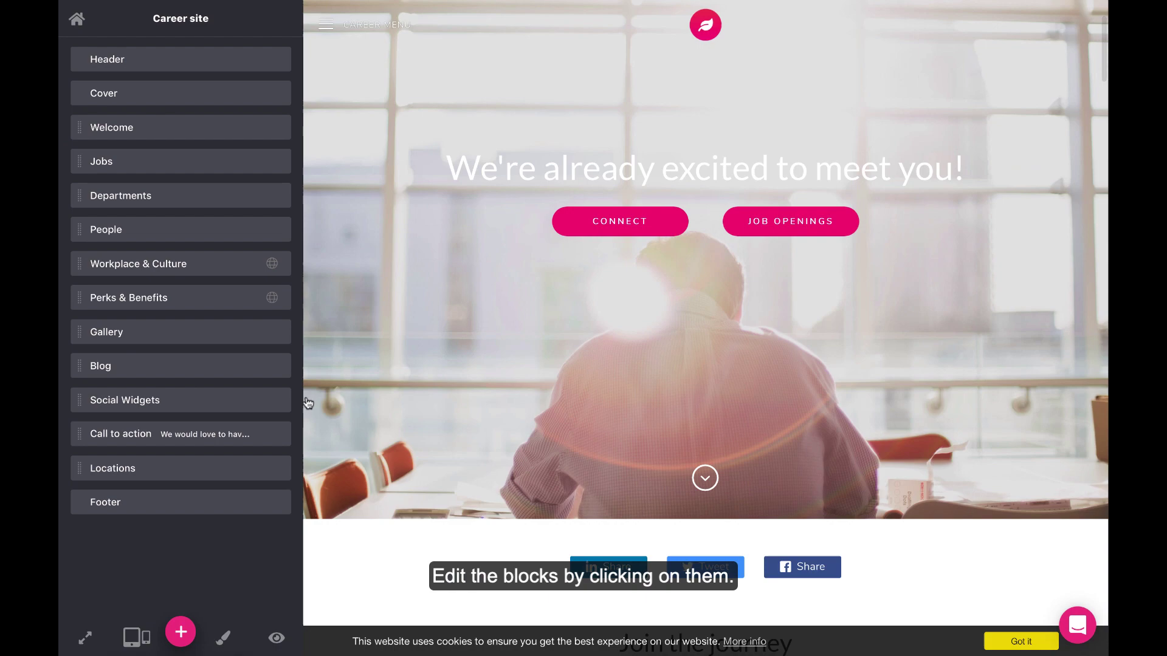
Step: Retitle the first Perks & Benefits item 'Team lunch every week', save it, and return to the block list
click(195, 307)
click(184, 231)
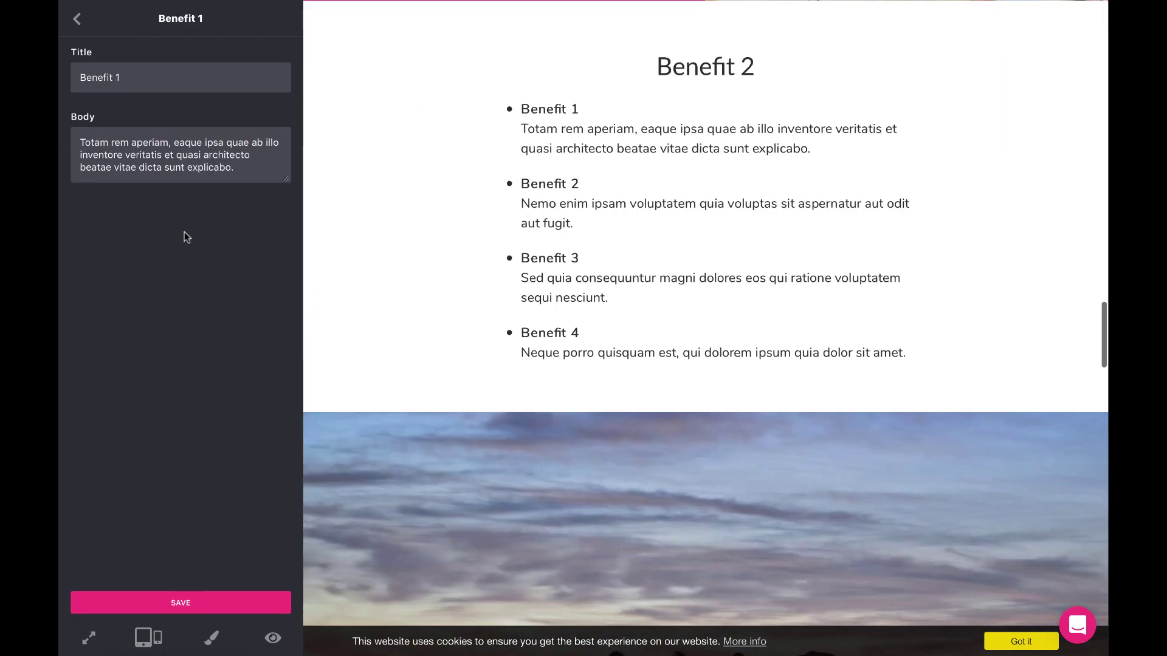
triple_click(177, 79)
text(Team lunch every week)
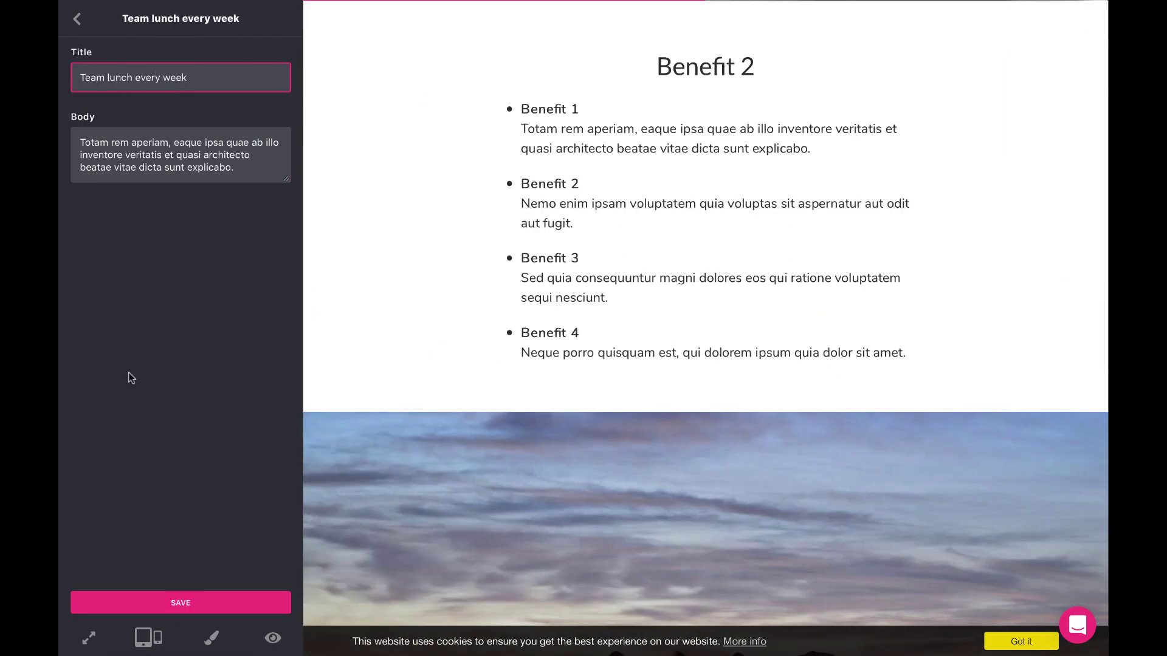
click(188, 603)
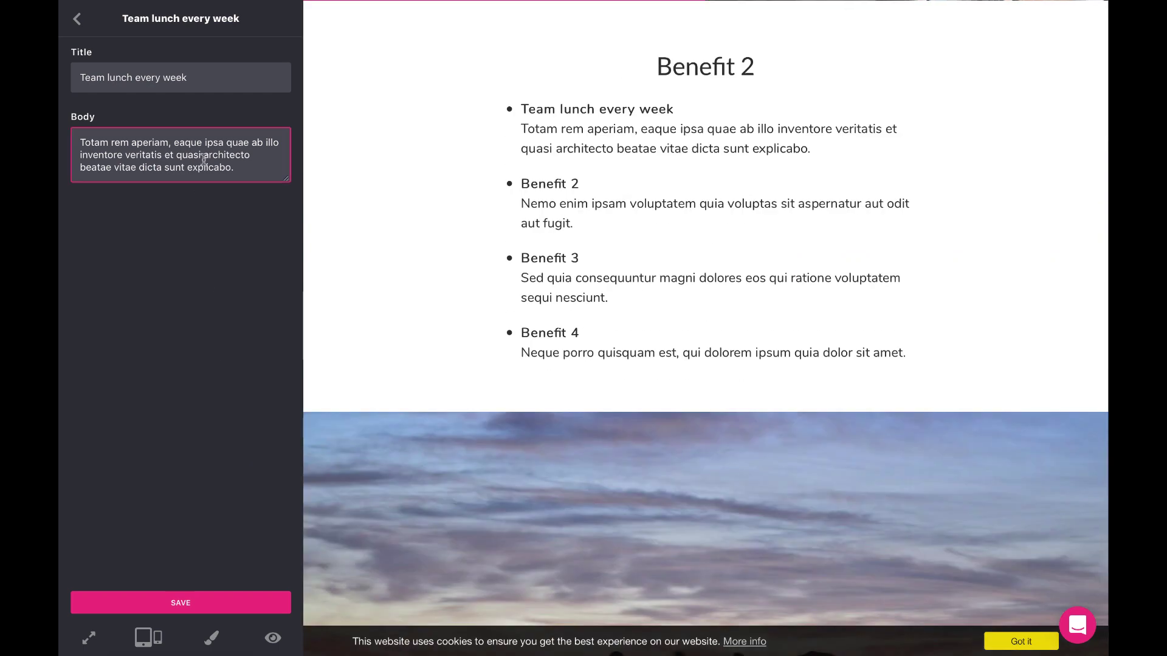
click(77, 19)
click(78, 20)
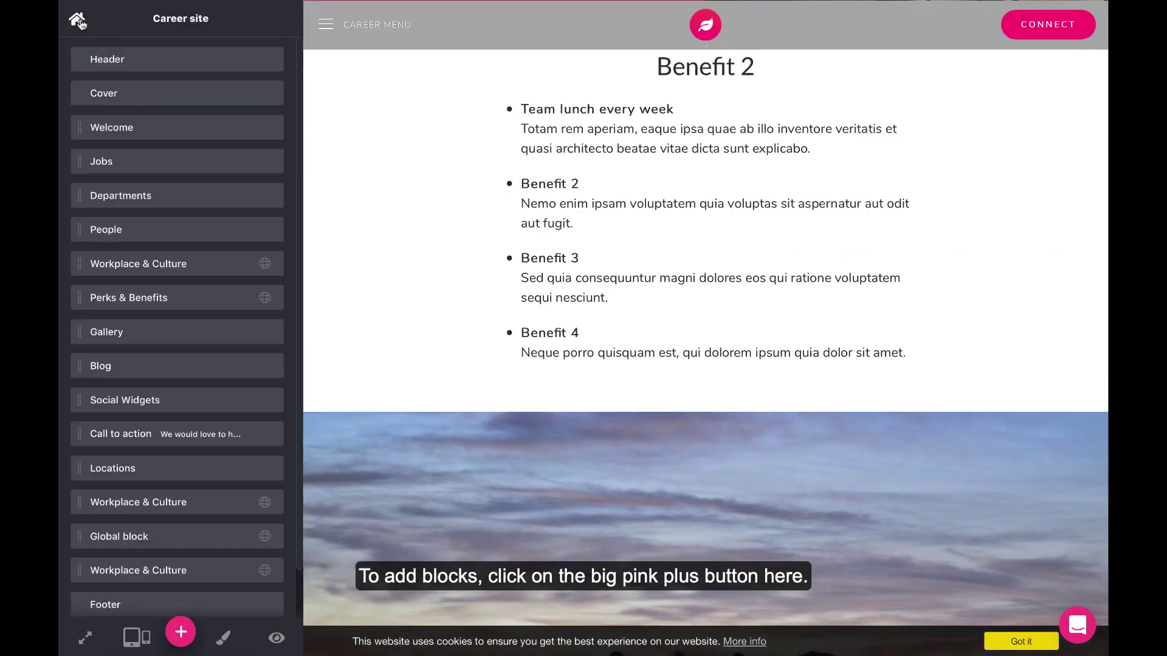
click(181, 633)
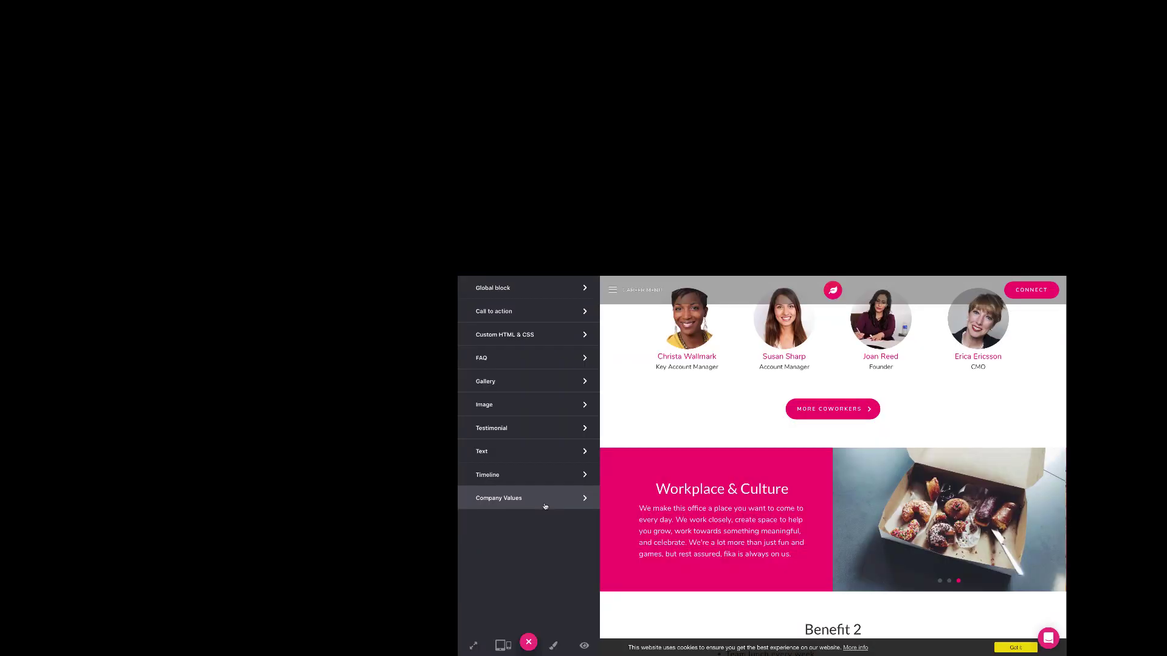
click(529, 643)
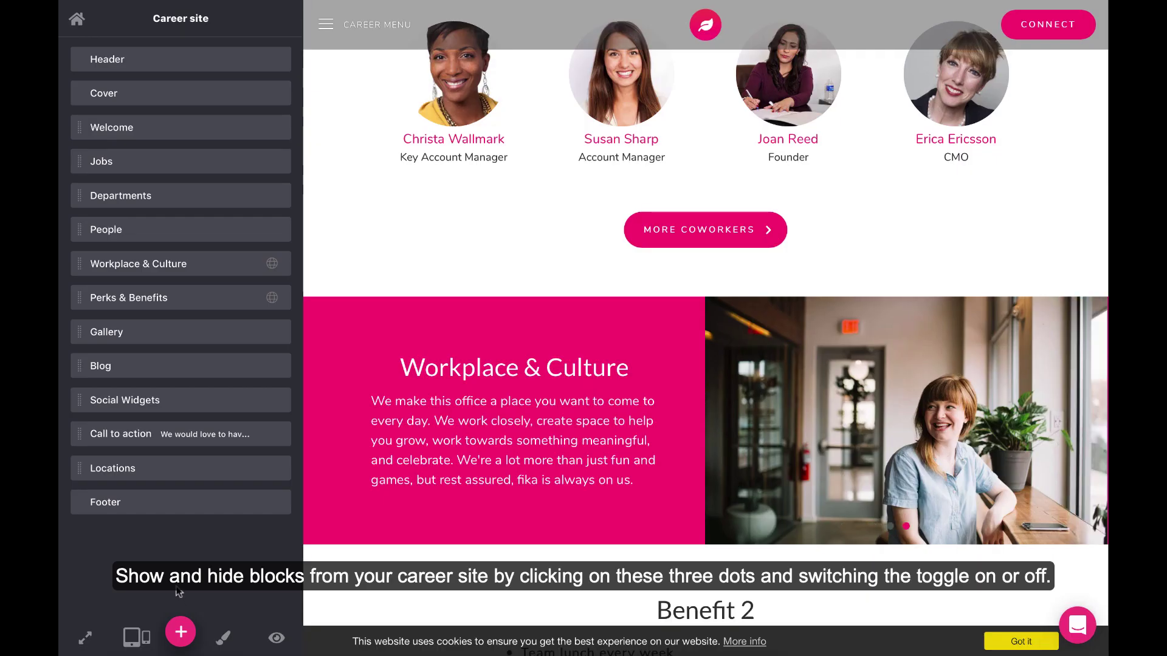
mouse_move(195, 477)
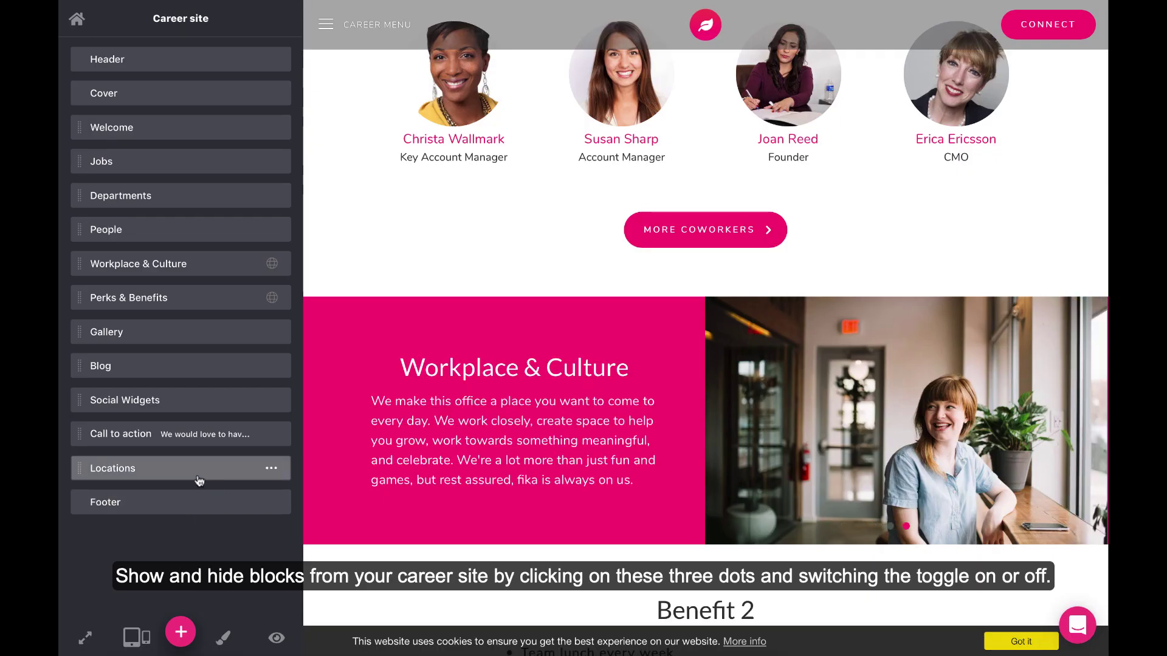
click(272, 471)
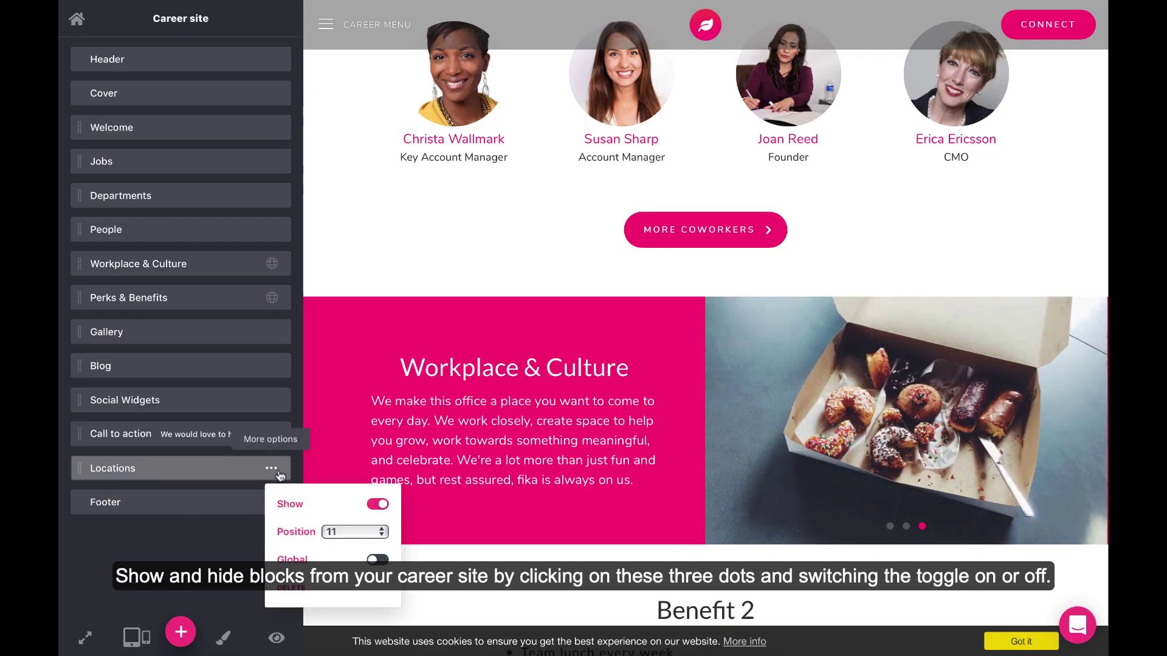
click(378, 506)
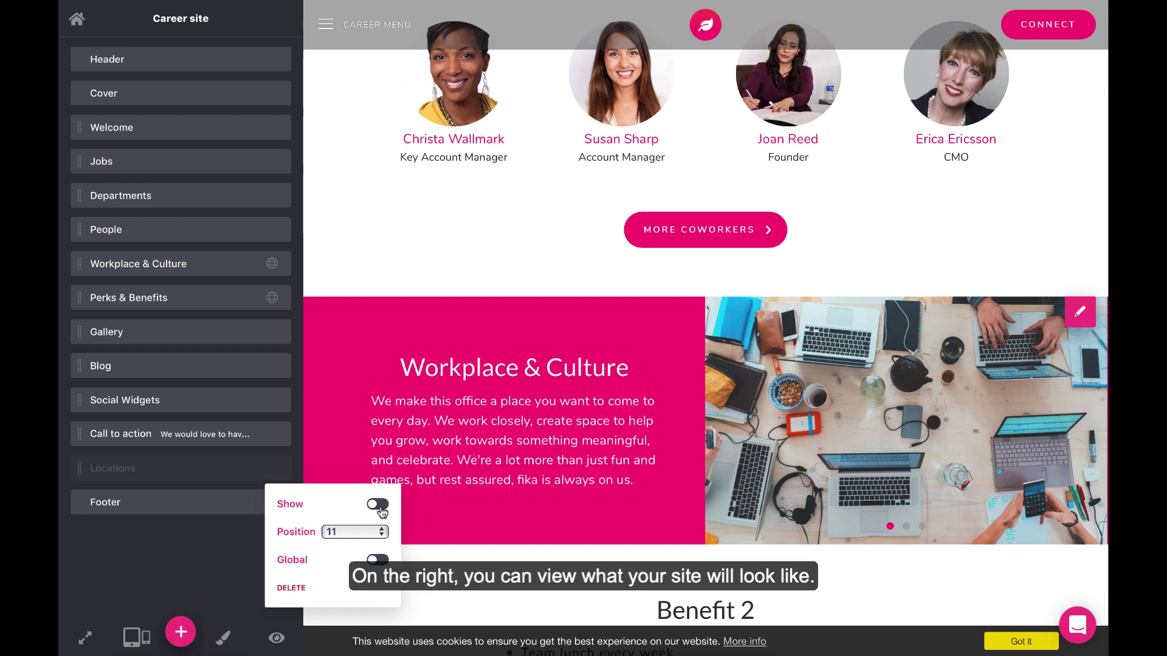
click(379, 505)
scroll(425, 201, up, 6)
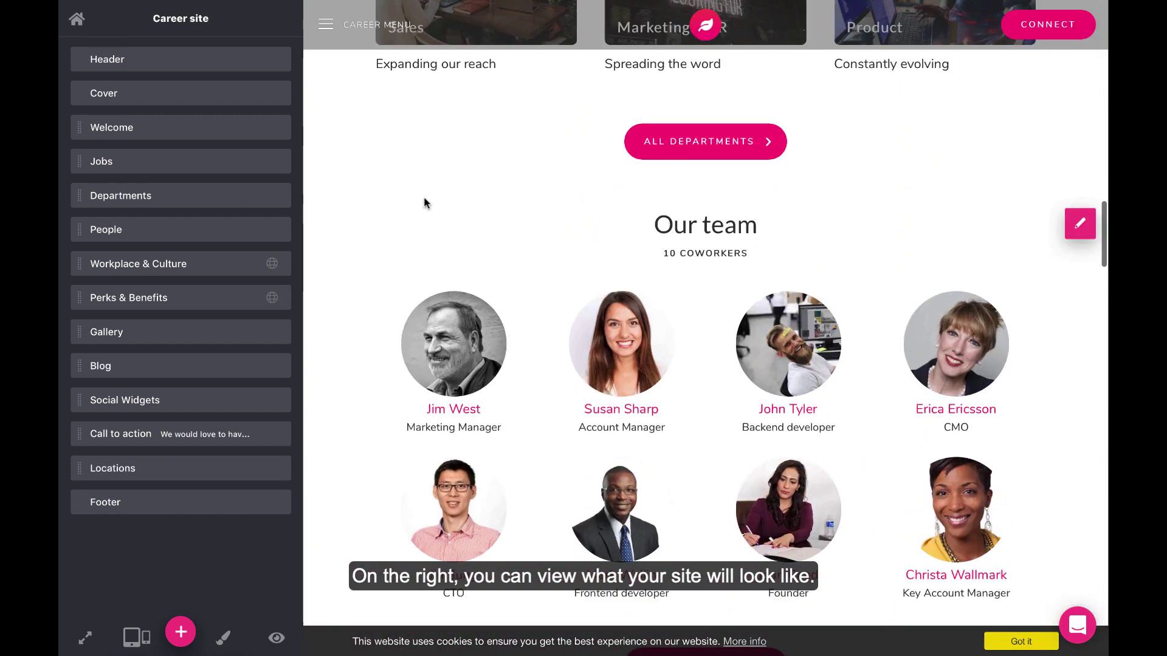
scroll(425, 202, up, 15)
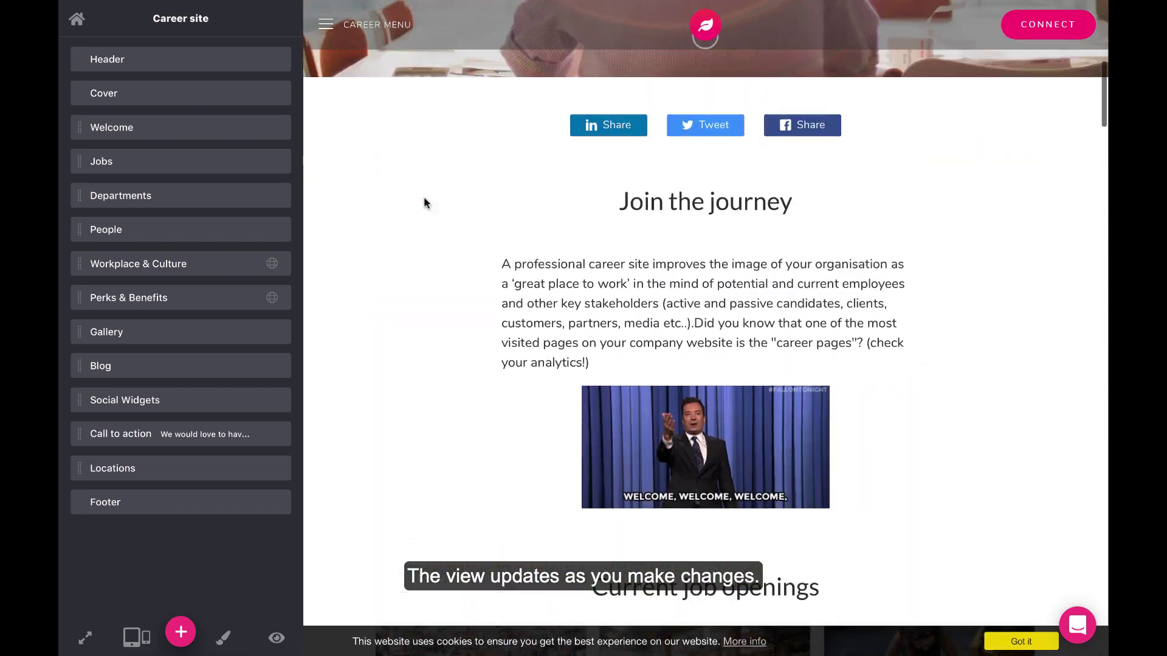
scroll(424, 203, up, 8)
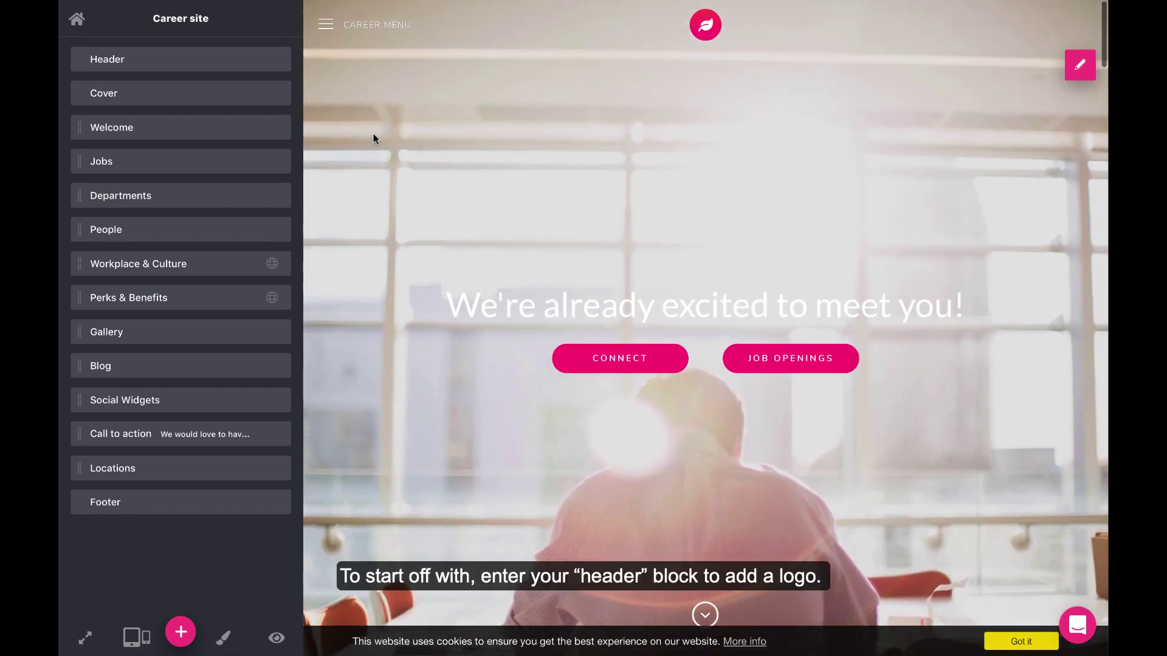
Step: Save the Header block's logo settings and return to the block list
click(254, 66)
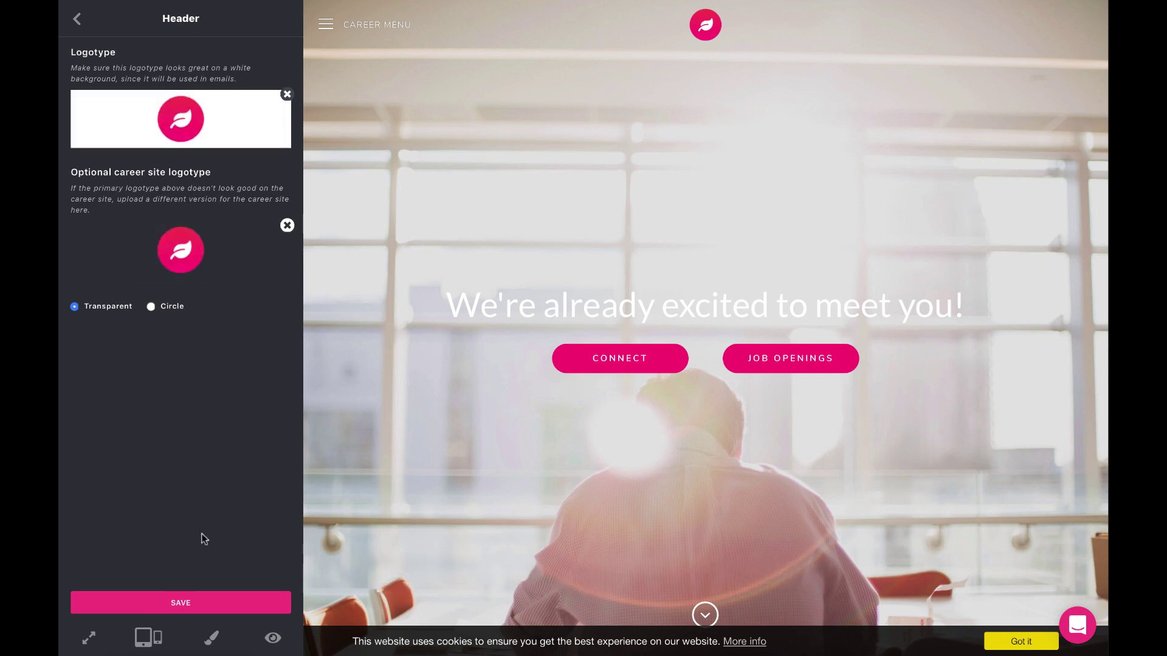
click(207, 605)
click(76, 19)
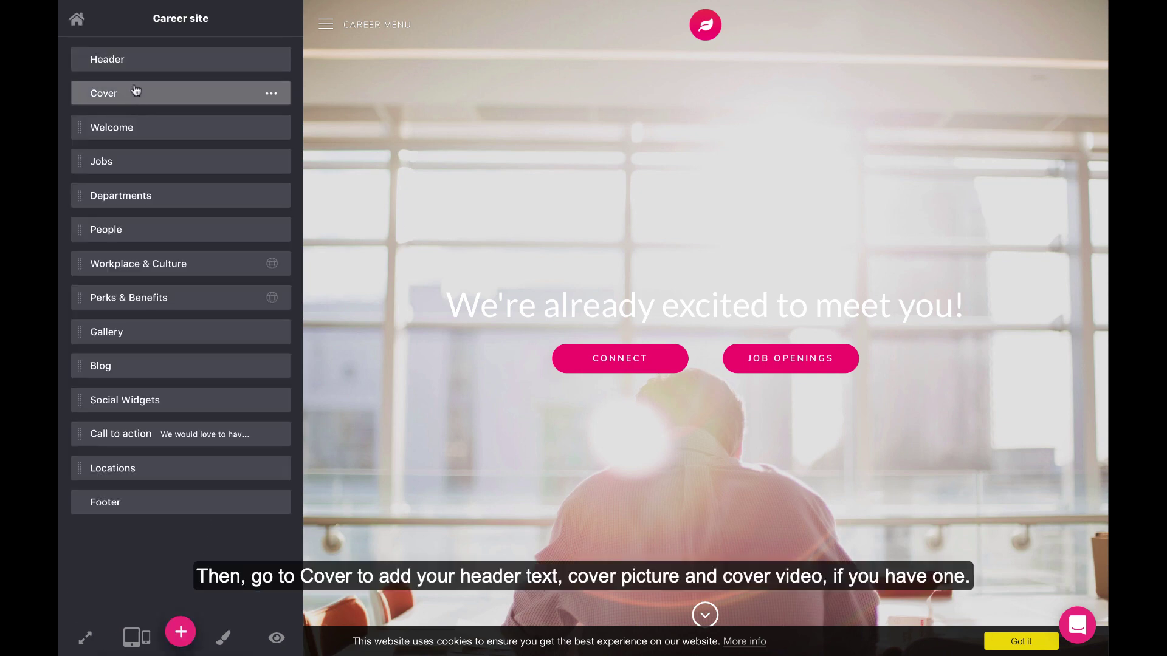
Step: Review the Cover block's header text, background image and video settings
click(135, 91)
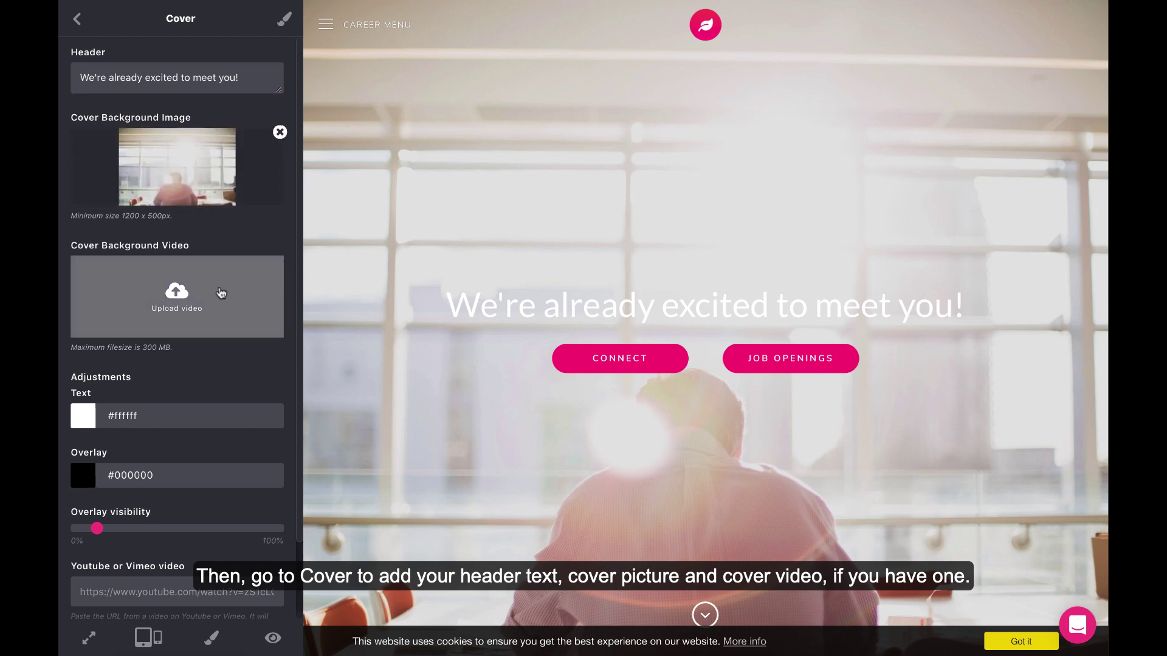
scroll(220, 292, down, 2)
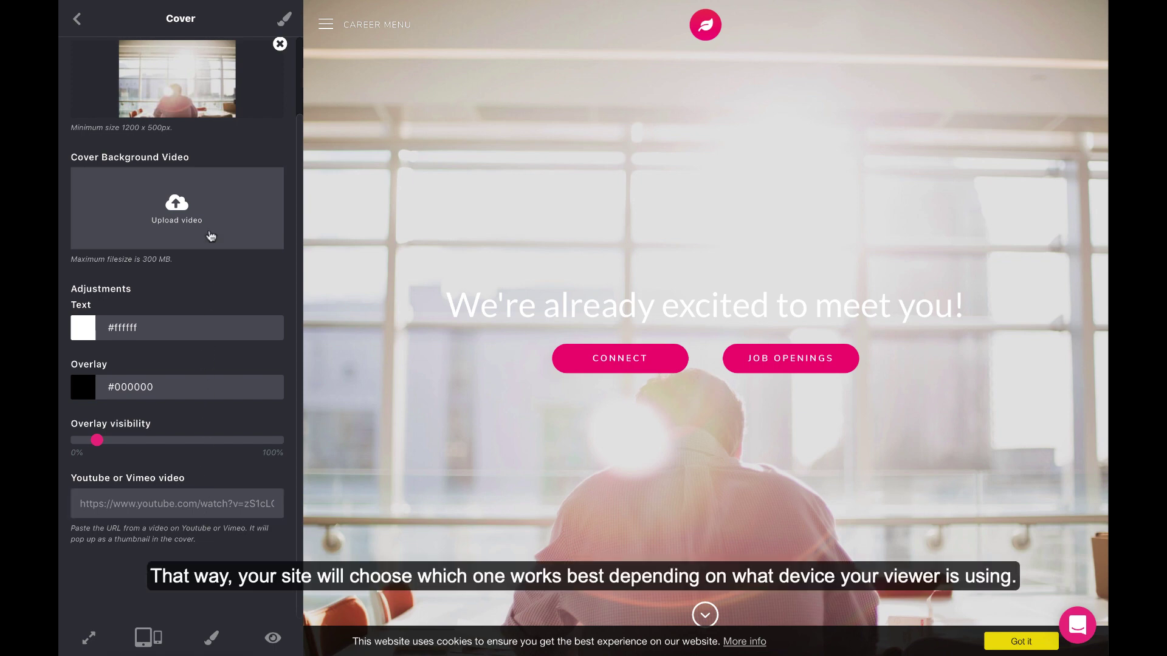
scroll(210, 236, up, 2)
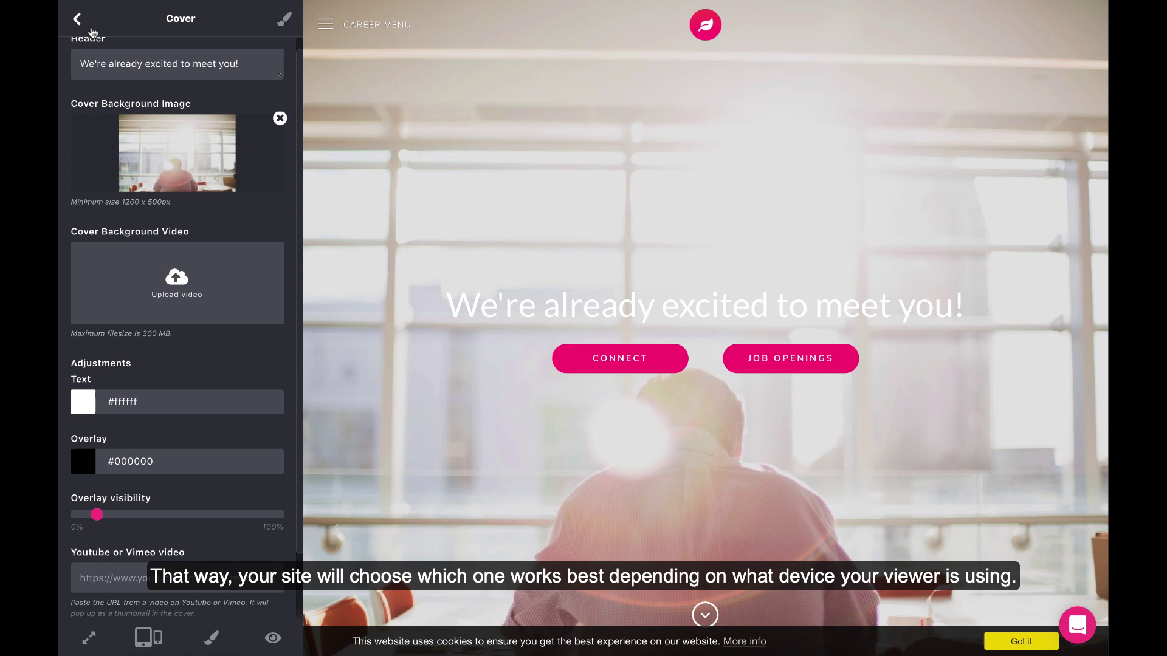
Step: Turn on Global for the Workplace & Culture block and confirm the 'Are you sure?' prompt
click(79, 19)
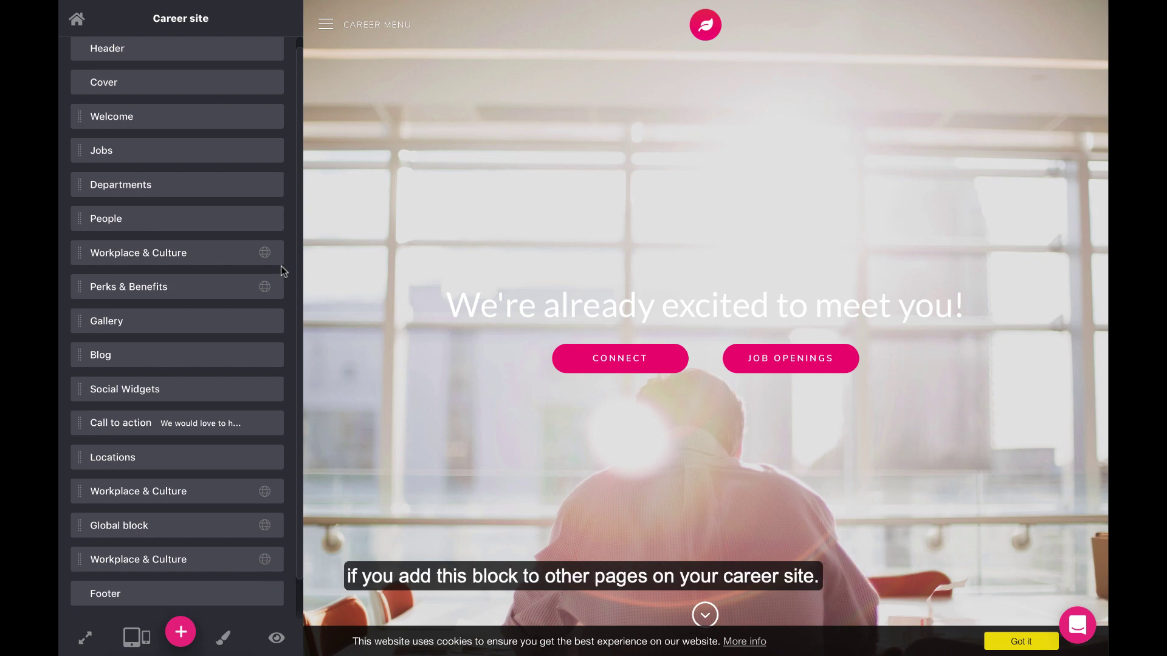
click(265, 253)
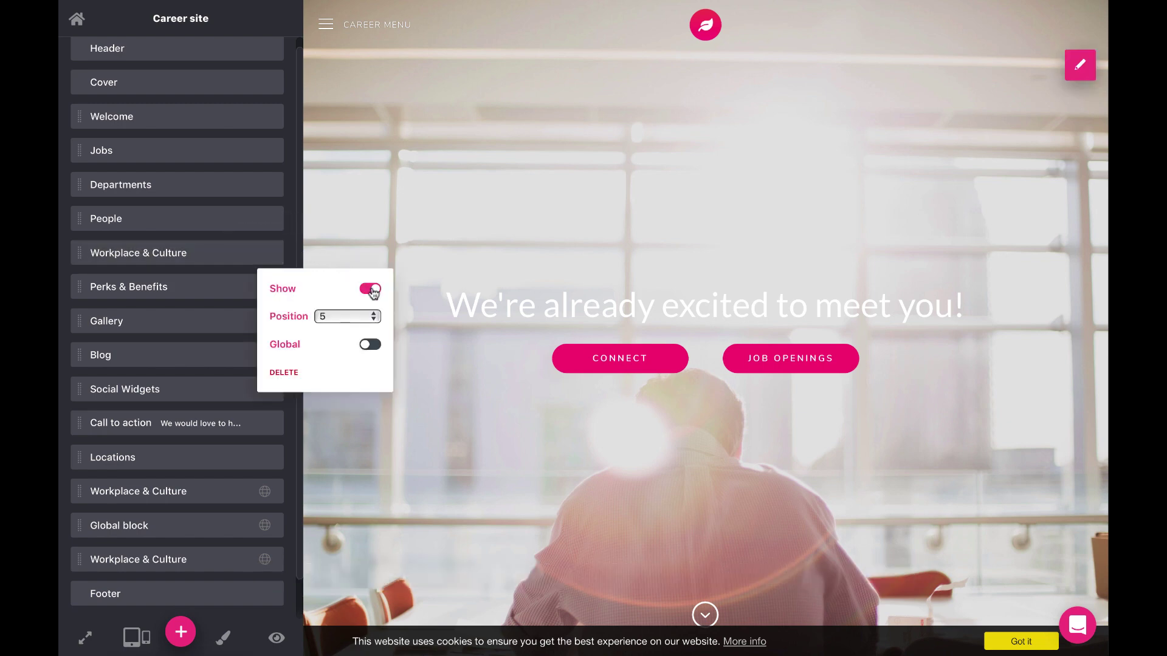
click(374, 346)
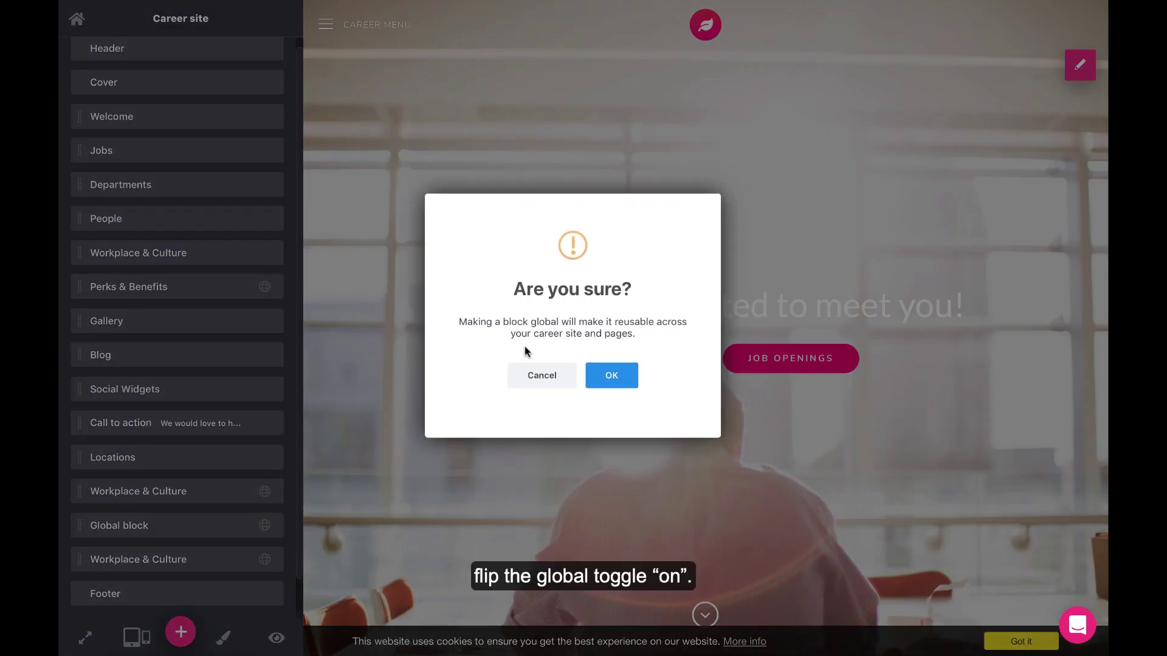
click(612, 377)
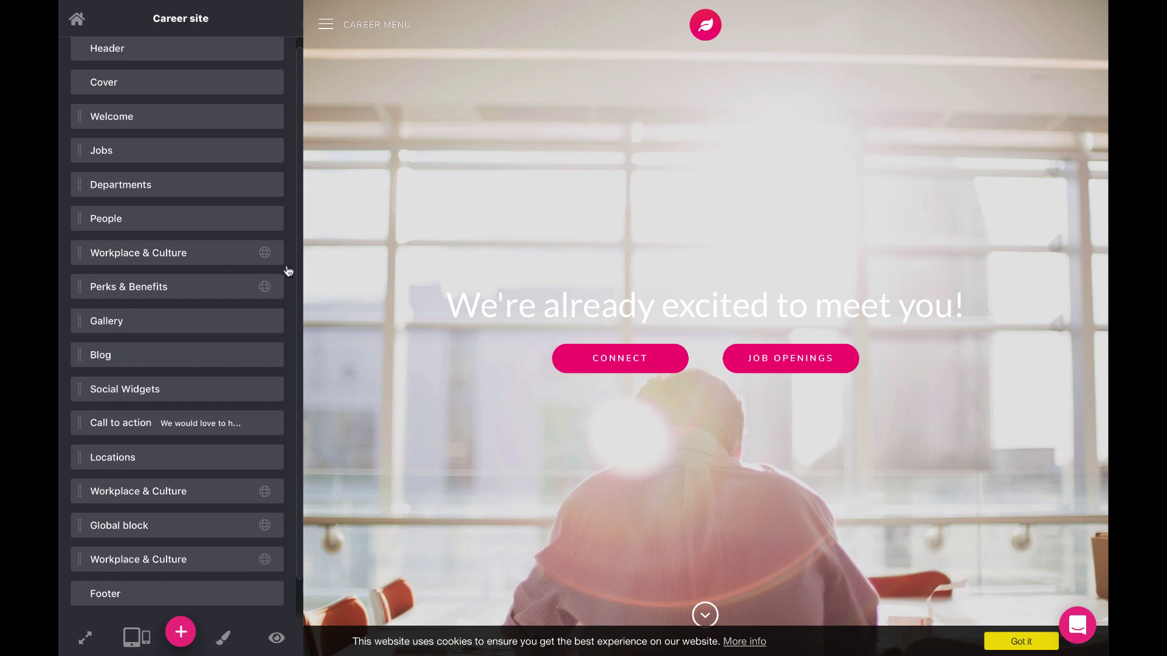
scroll(182, 426, up, 1)
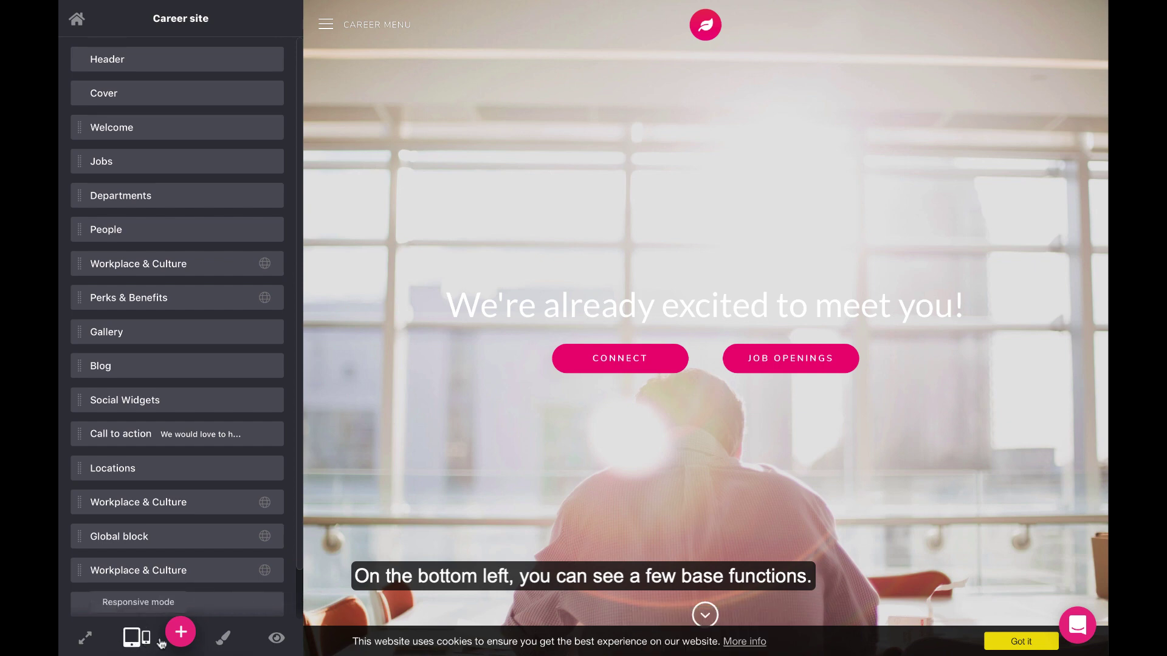
click(123, 639)
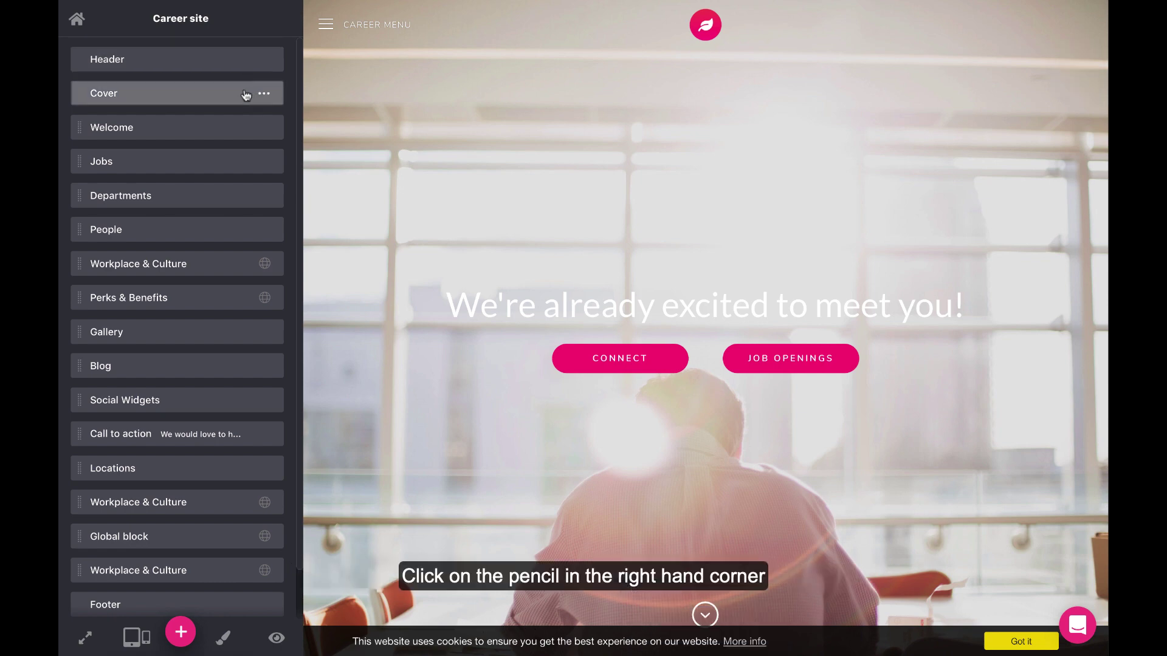
click(217, 96)
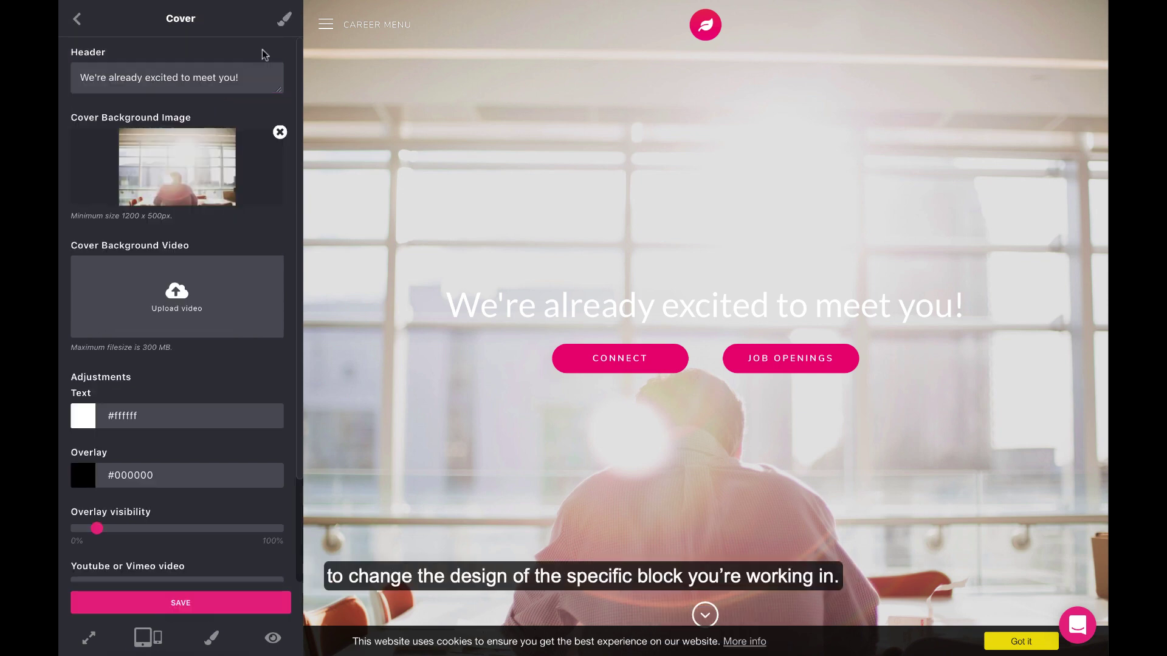
click(293, 21)
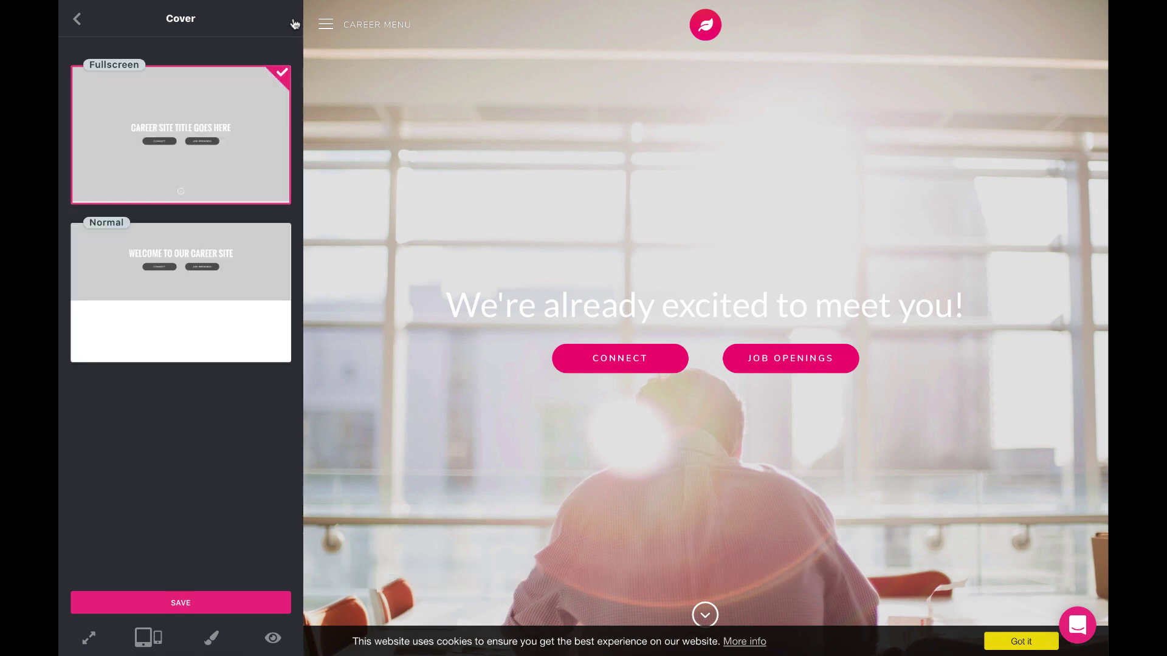
mouse_move(252, 294)
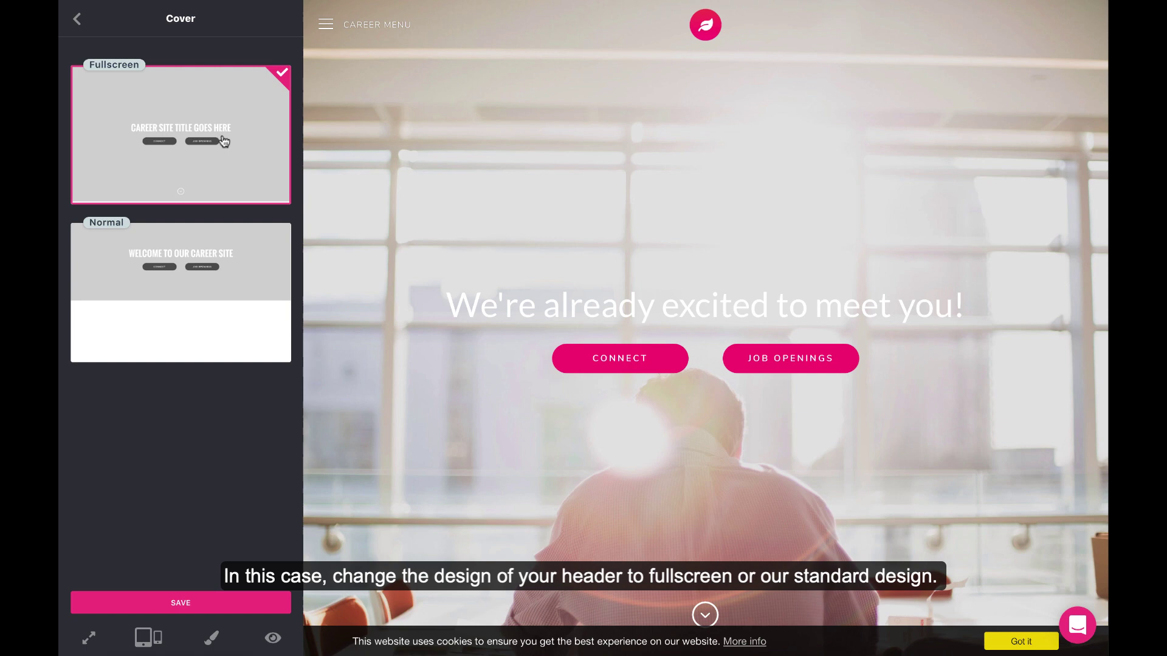
click(74, 19)
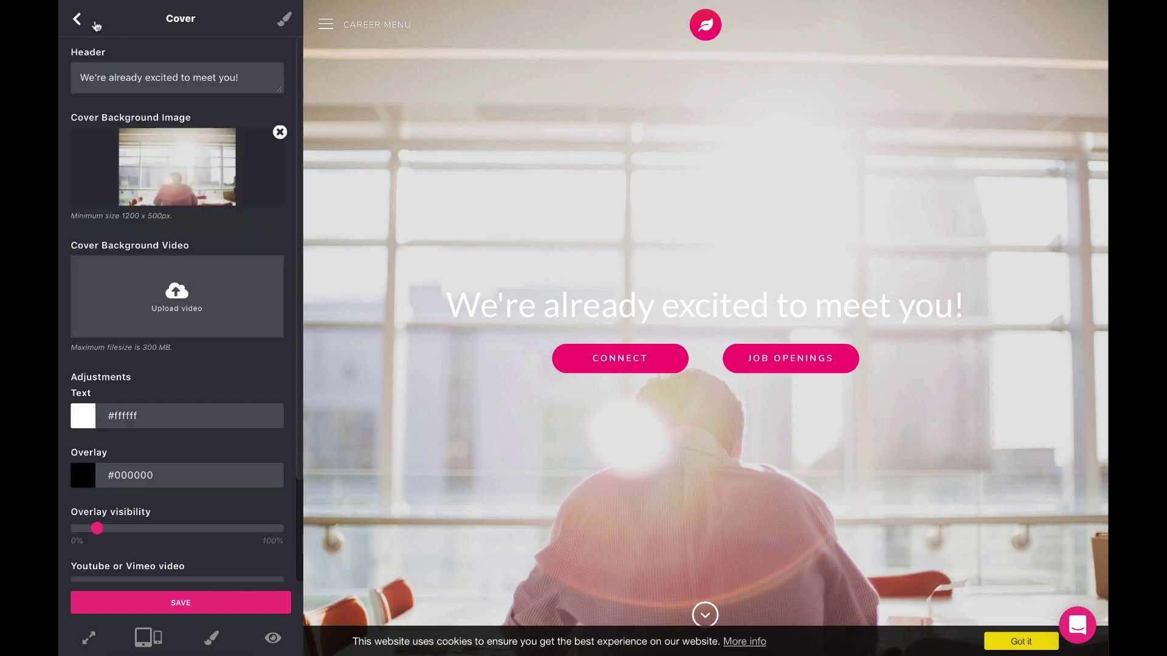
click(78, 20)
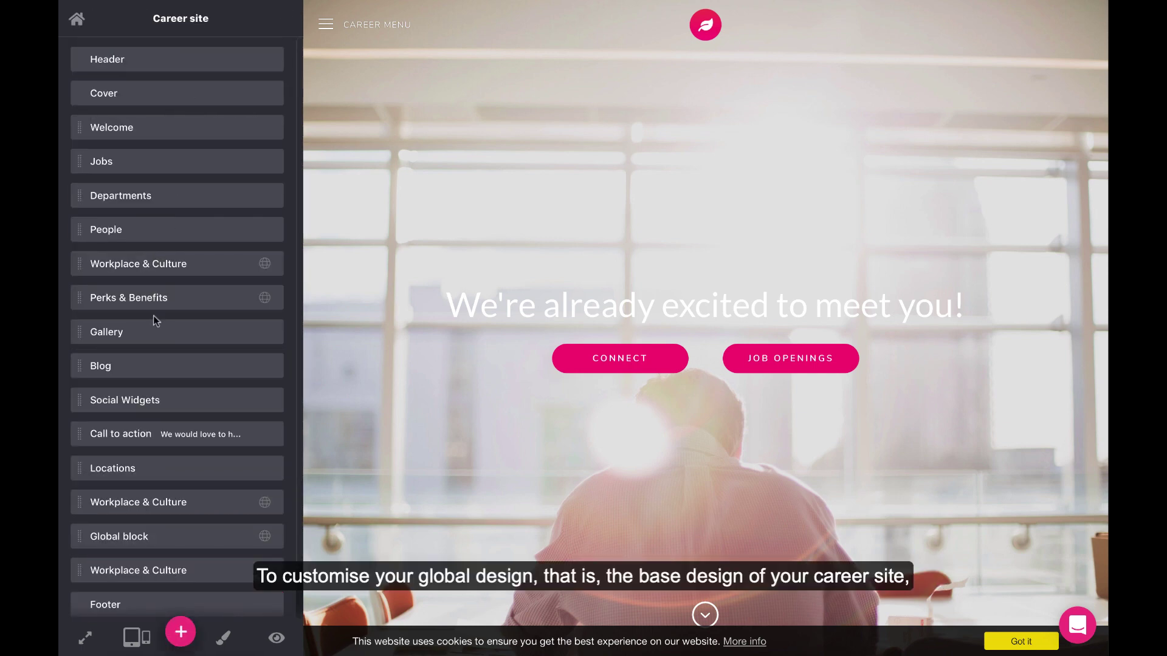
Step: Enable Custom fonts in Global design and start editing the Custom CSS field
click(224, 638)
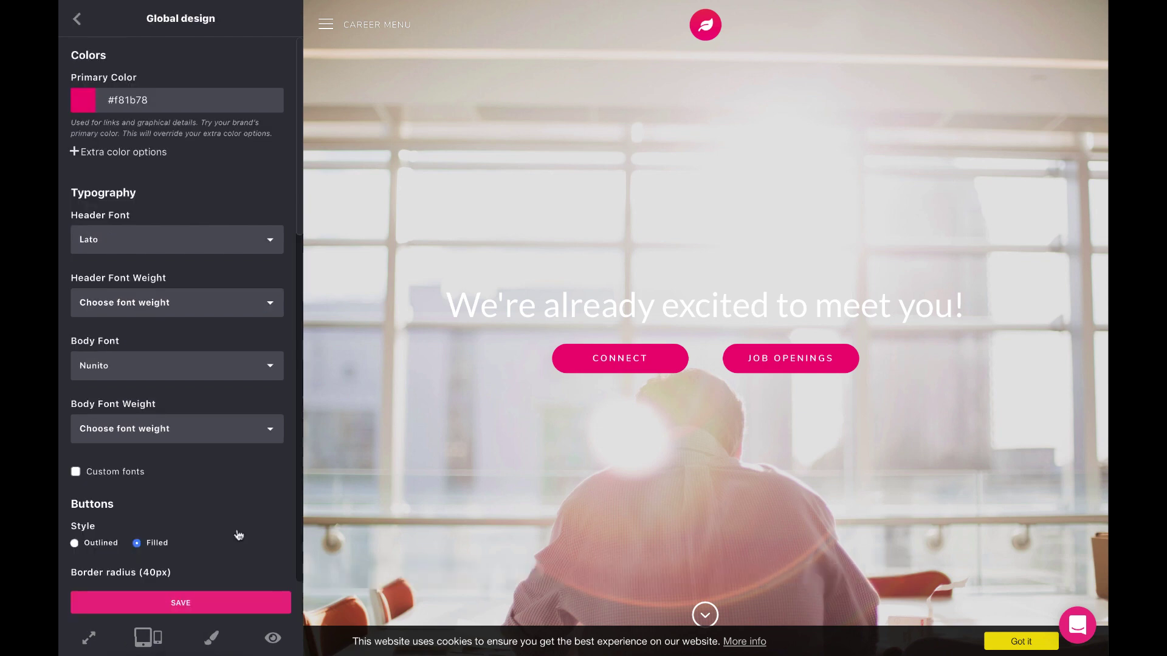
scroll(240, 533, down, 1)
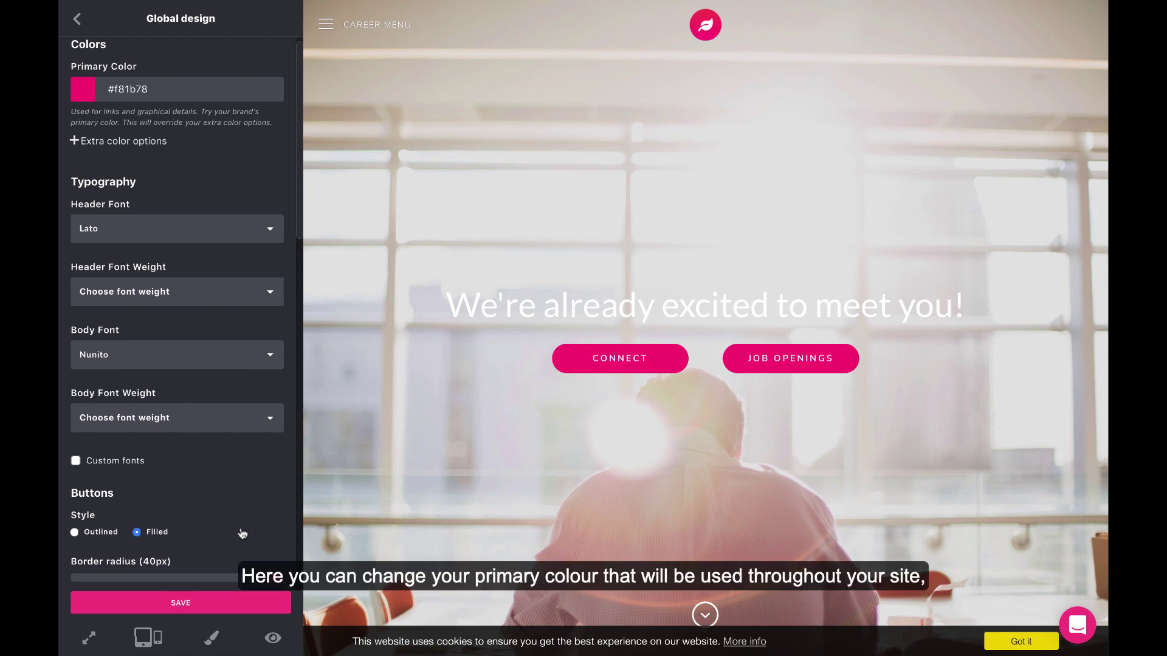
scroll(242, 534, down, 1)
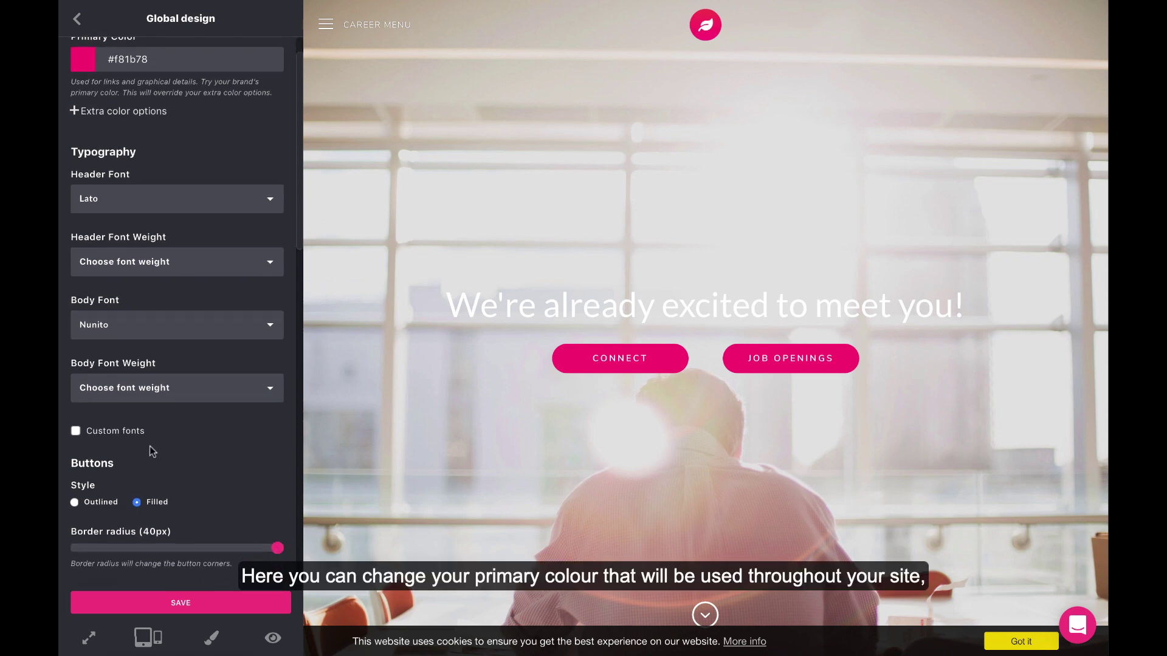
click(76, 432)
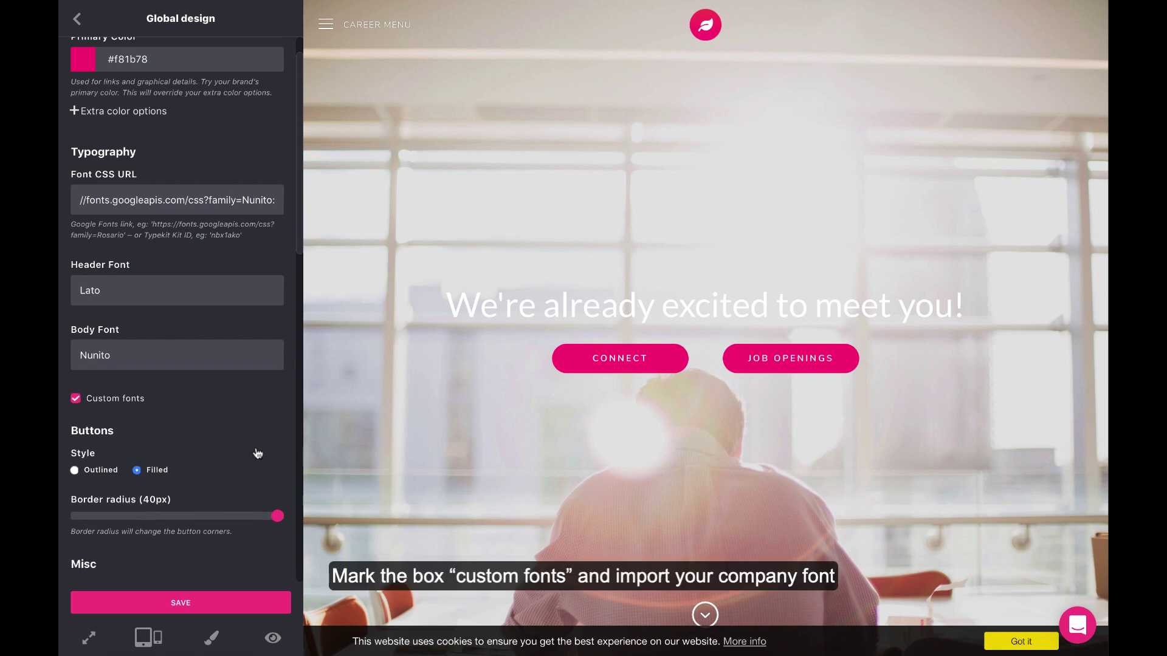
scroll(258, 453, down, 1)
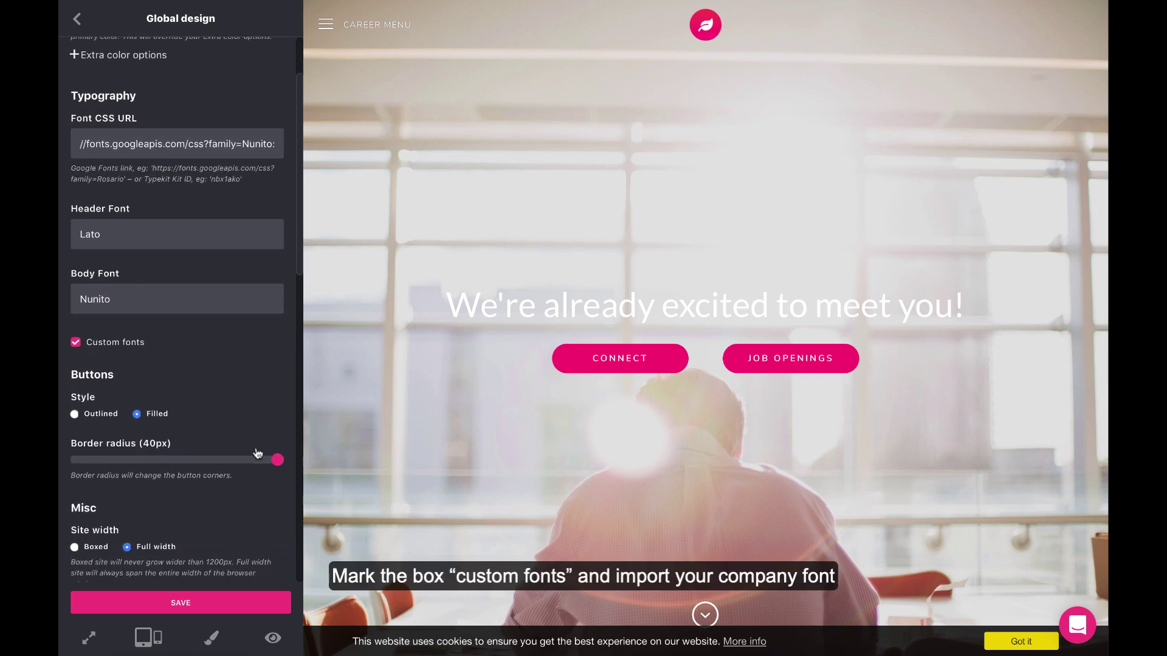
scroll(258, 453, down, 4)
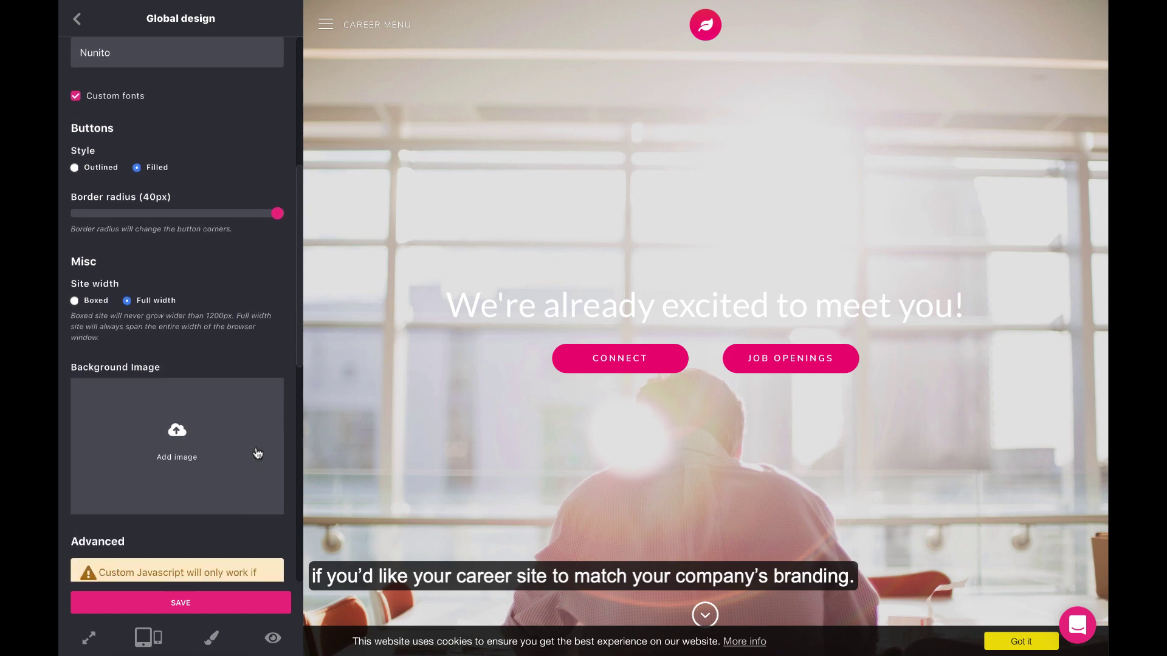
scroll(258, 453, down, 3)
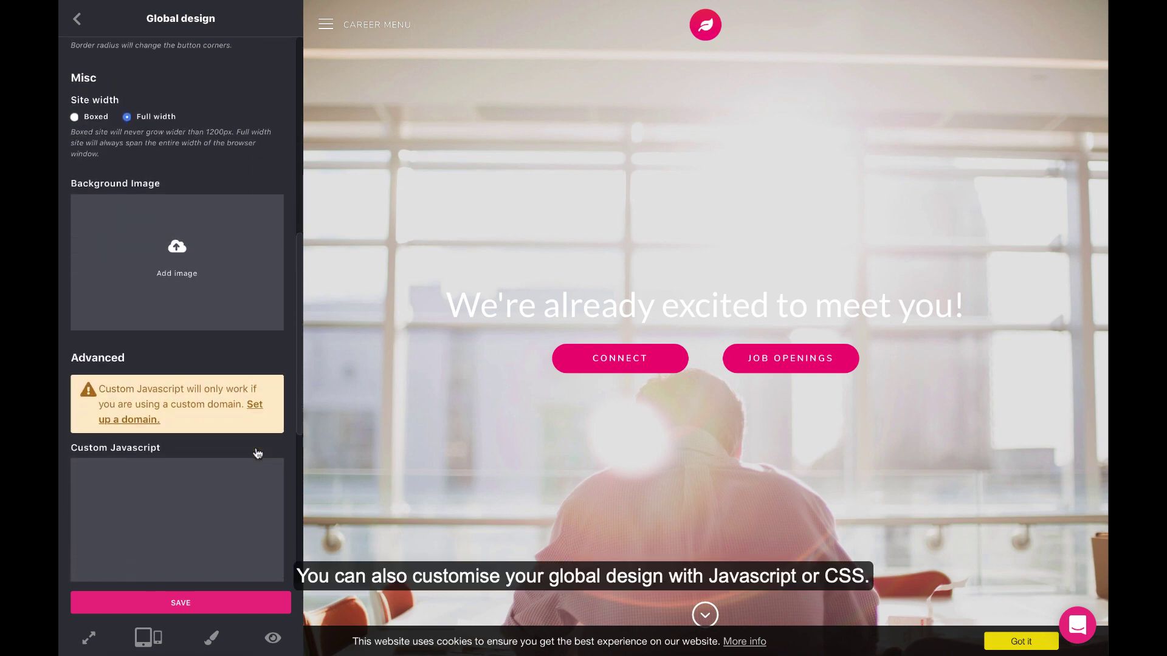
scroll(258, 453, down, 6)
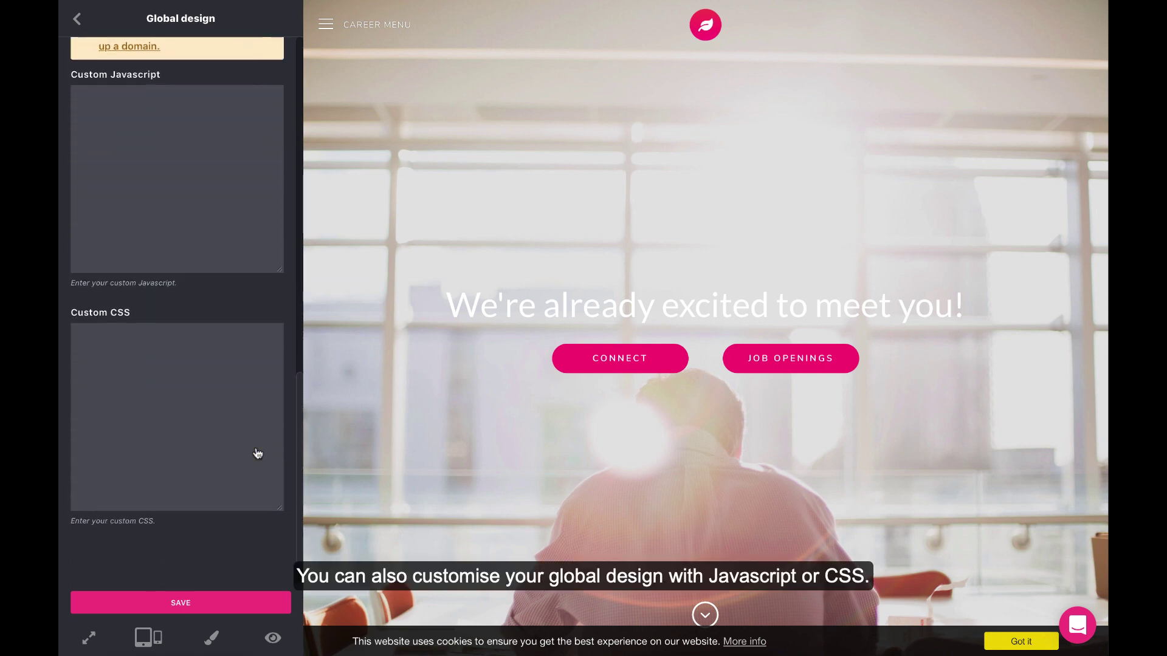
click(255, 449)
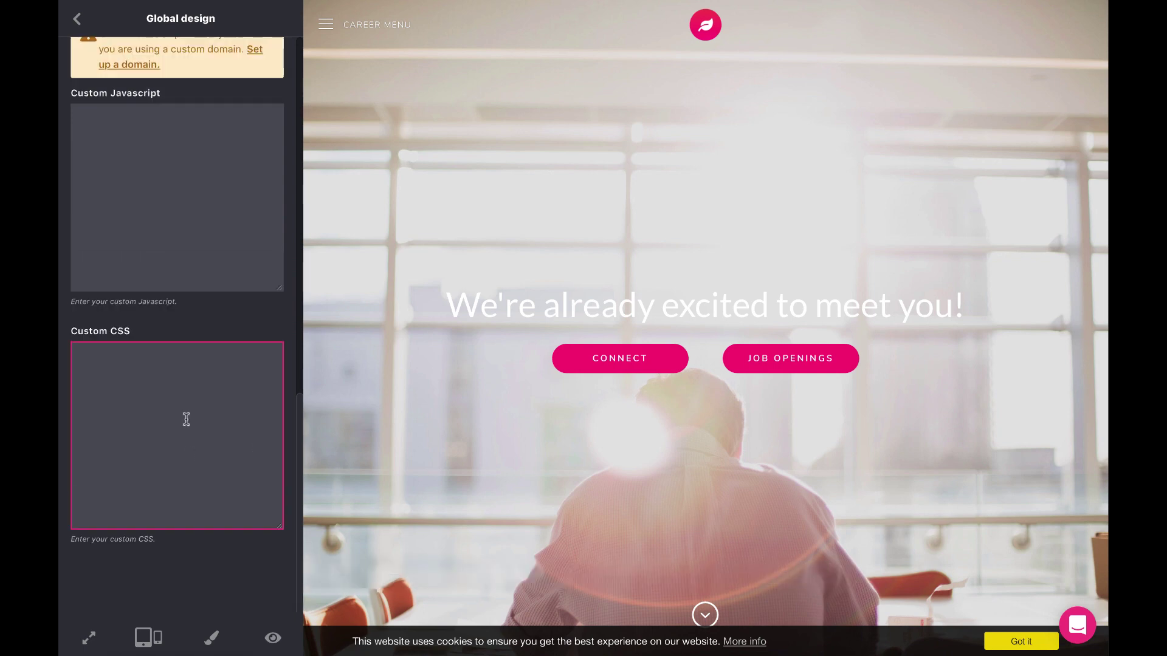
click(77, 20)
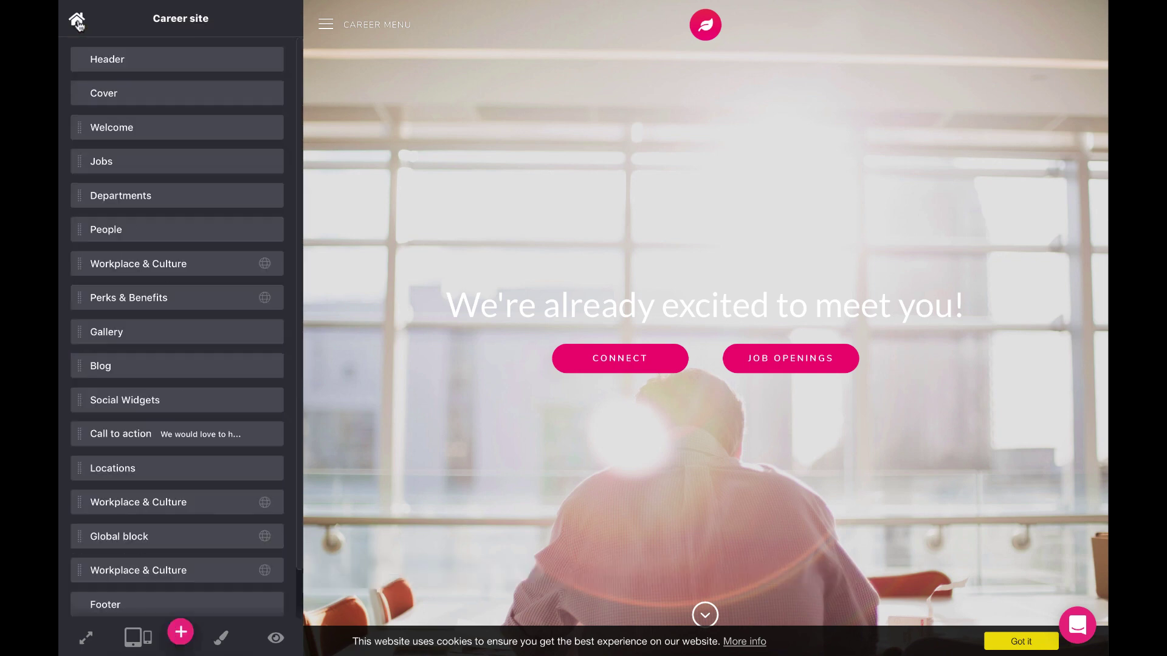
click(77, 22)
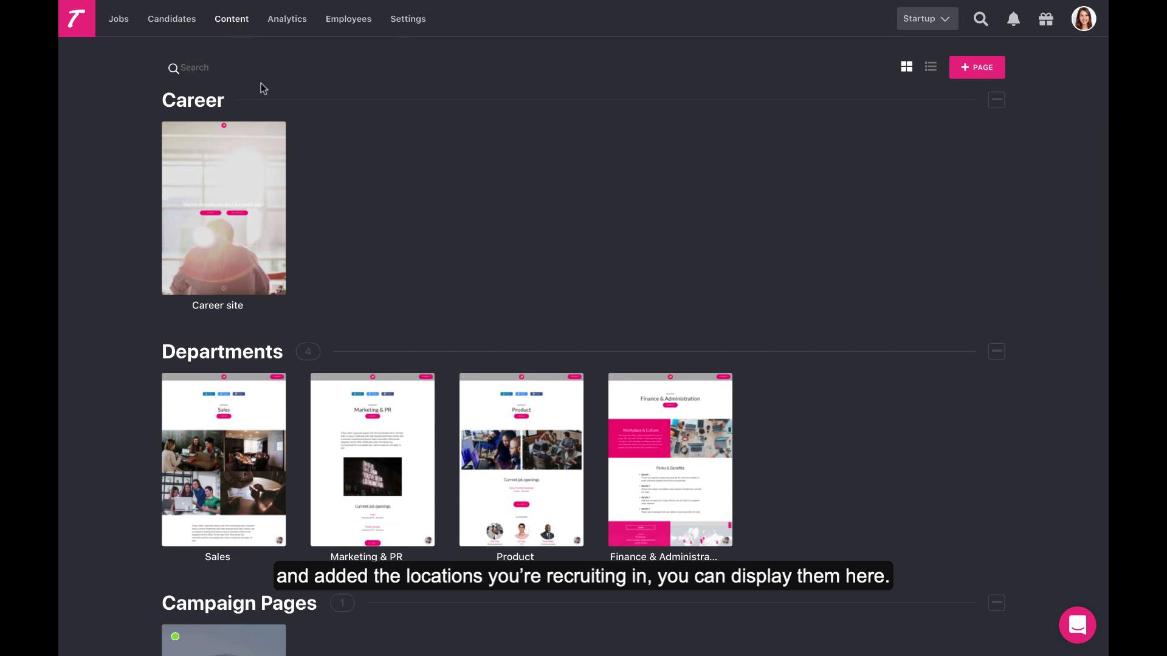
mouse_move(263, 202)
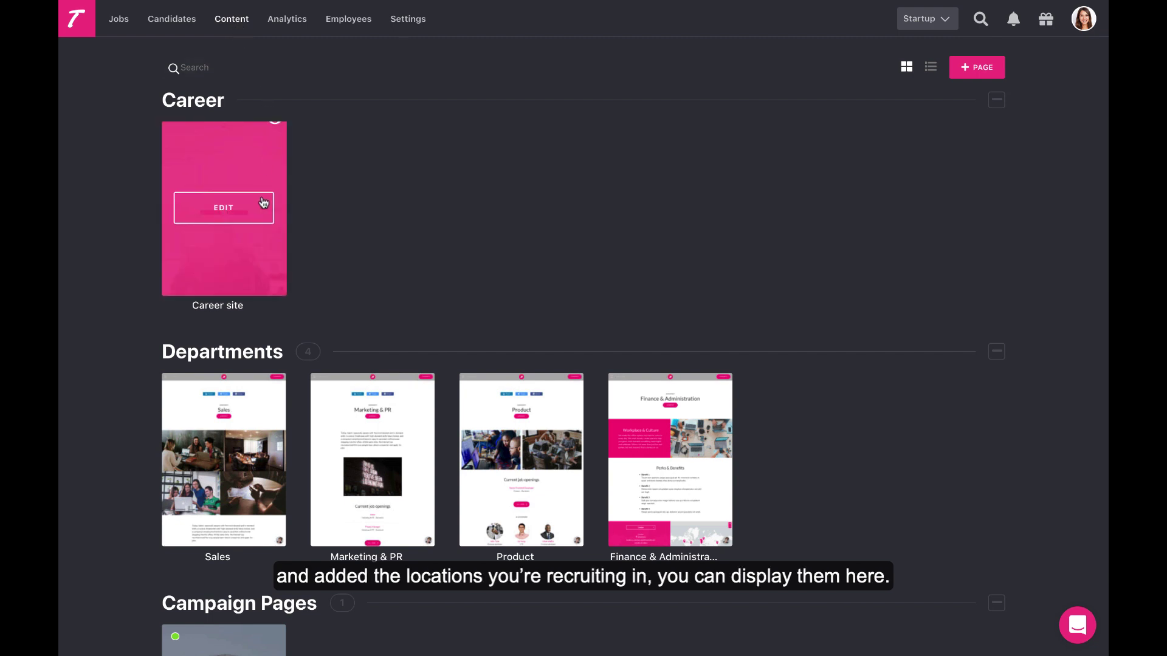
click(220, 213)
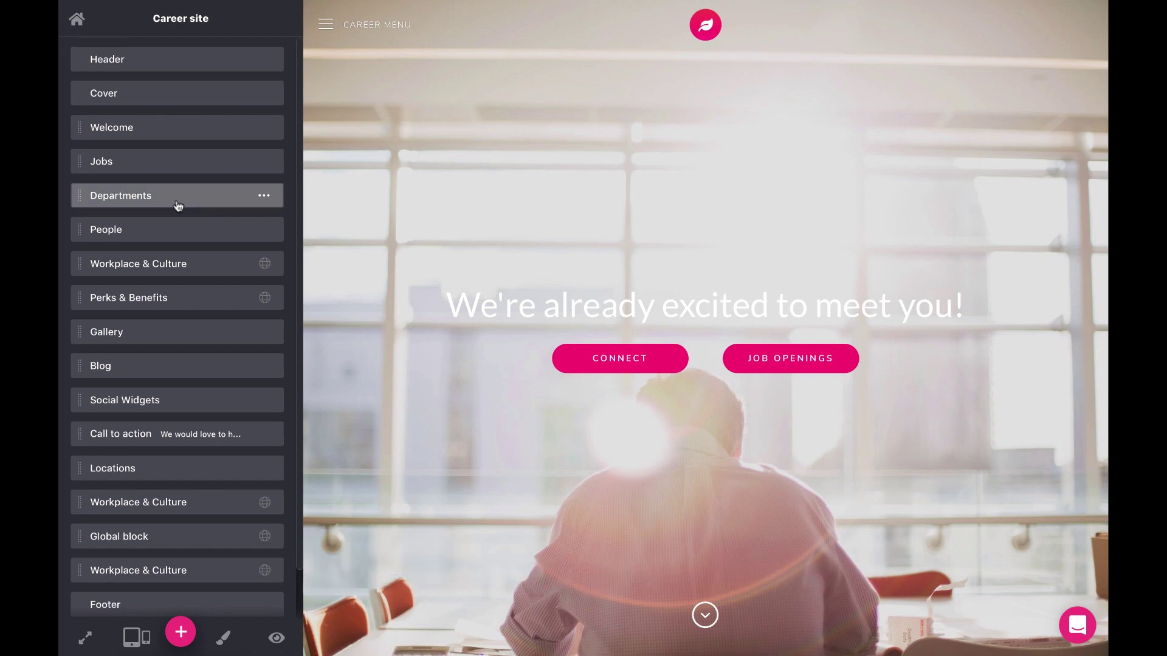
Step: Move Product above Sales in the Departments order and return to the block list
click(177, 204)
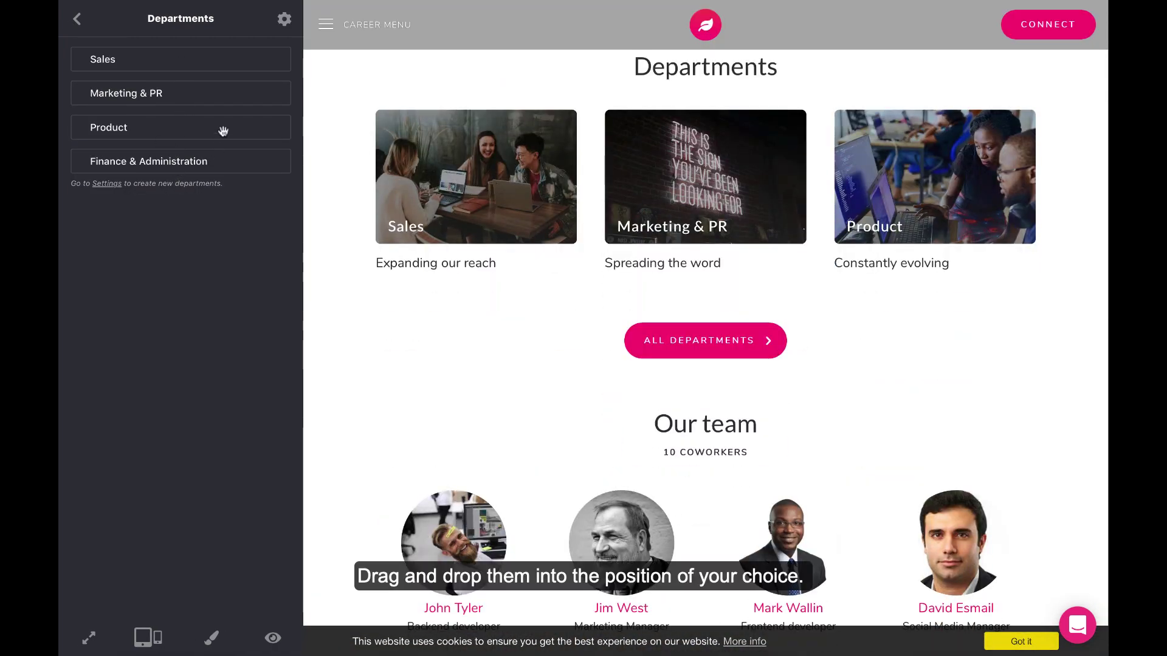
drag(223, 131, 223, 53)
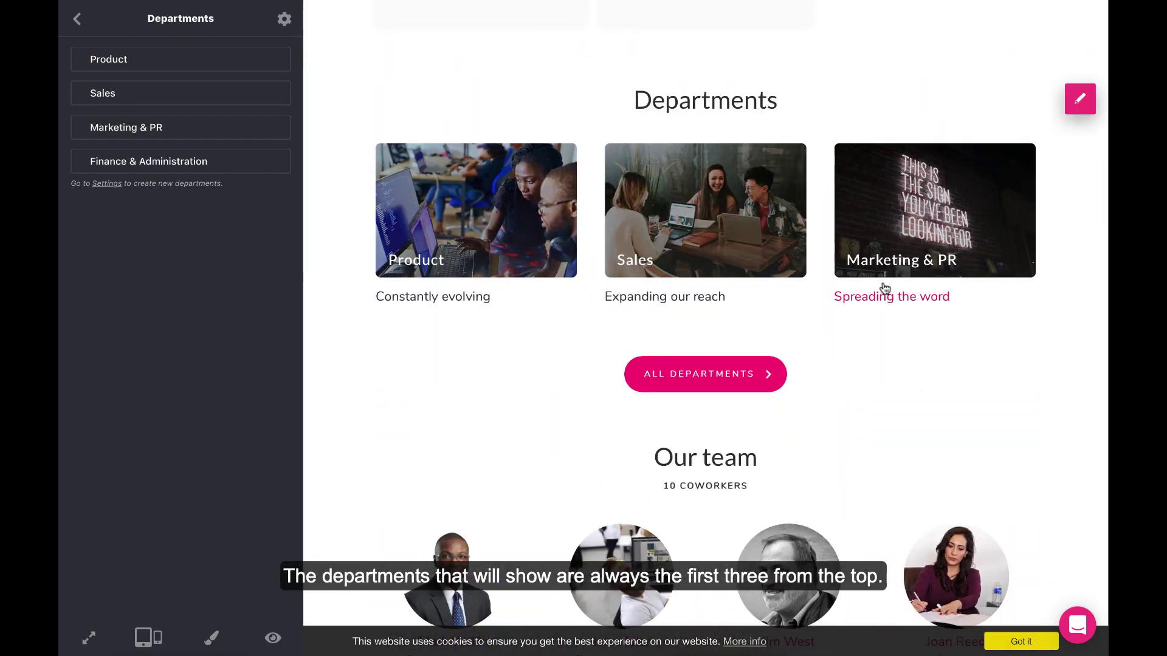
click(78, 22)
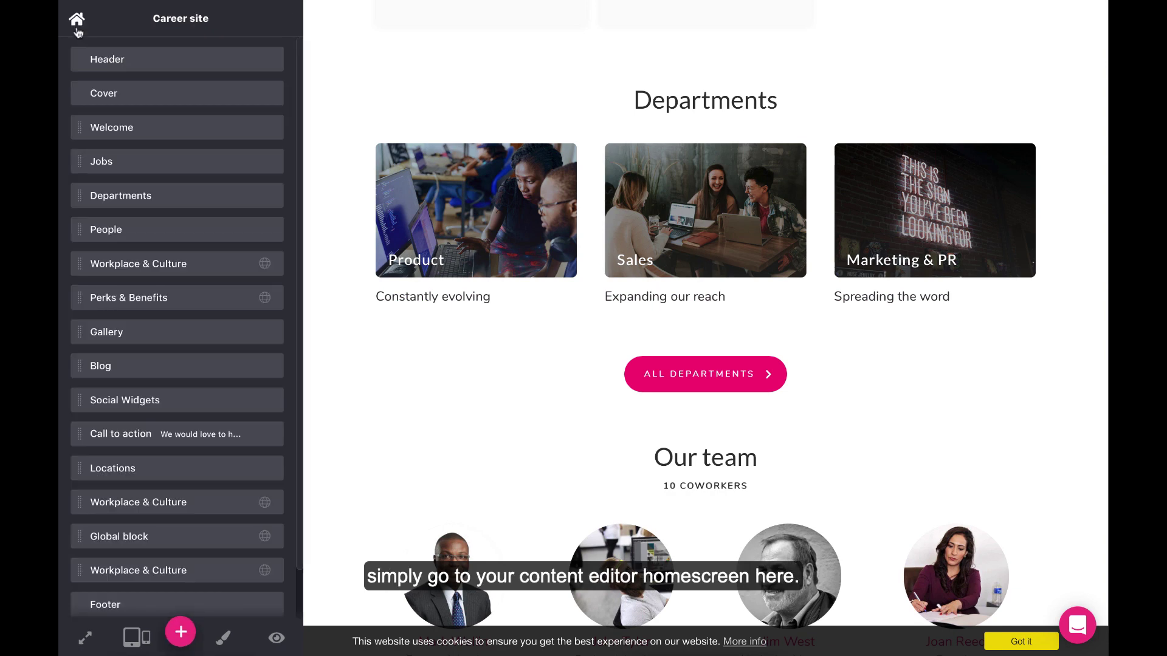
click(76, 21)
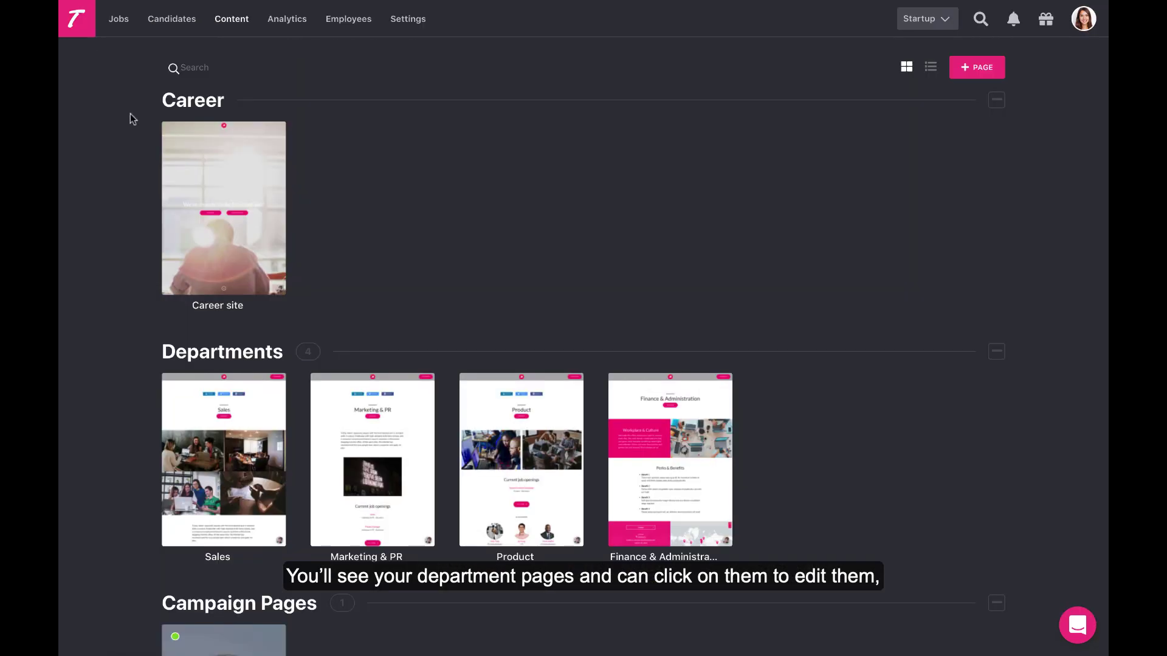
mouse_move(219, 406)
mouse_move(392, 466)
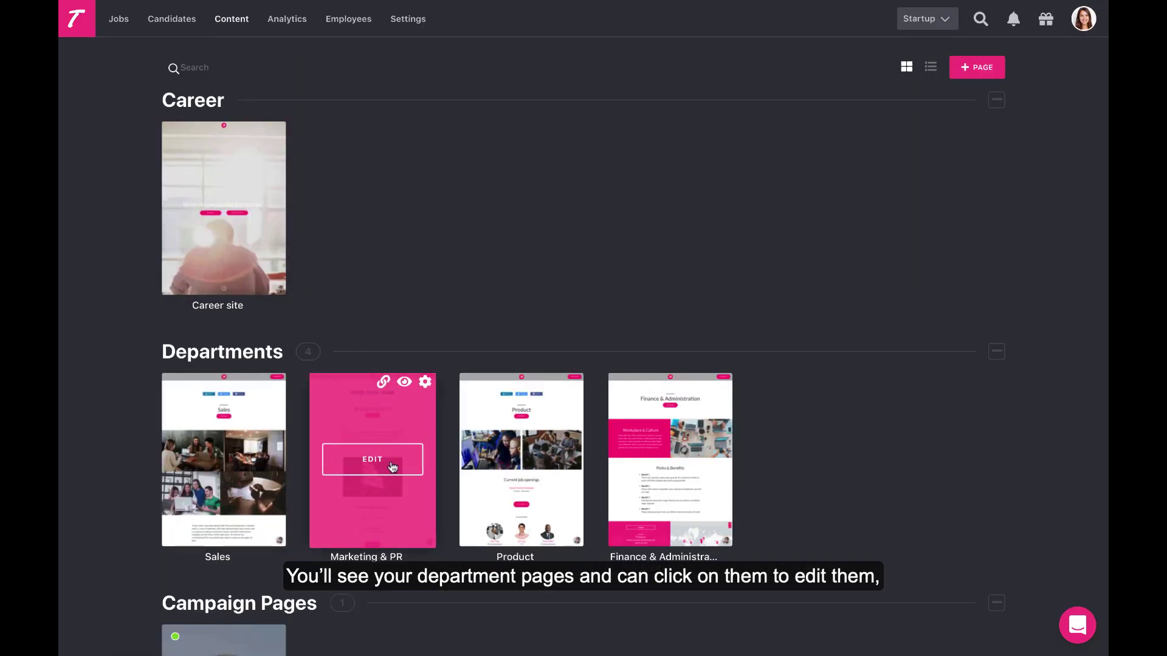
mouse_move(659, 474)
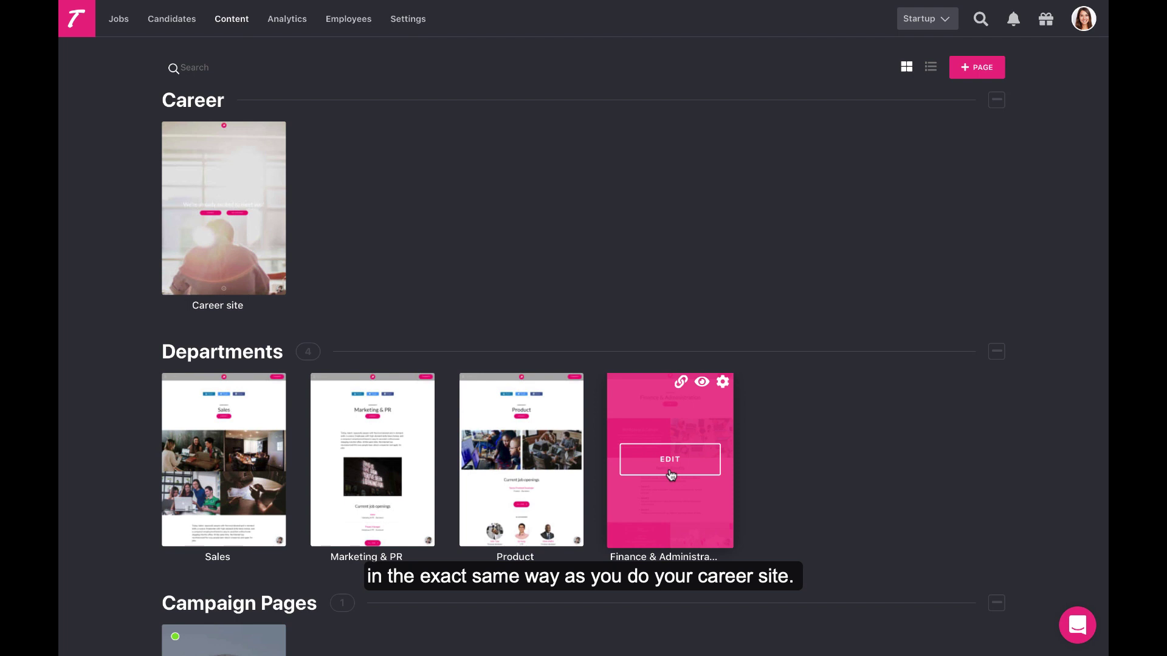
mouse_move(266, 245)
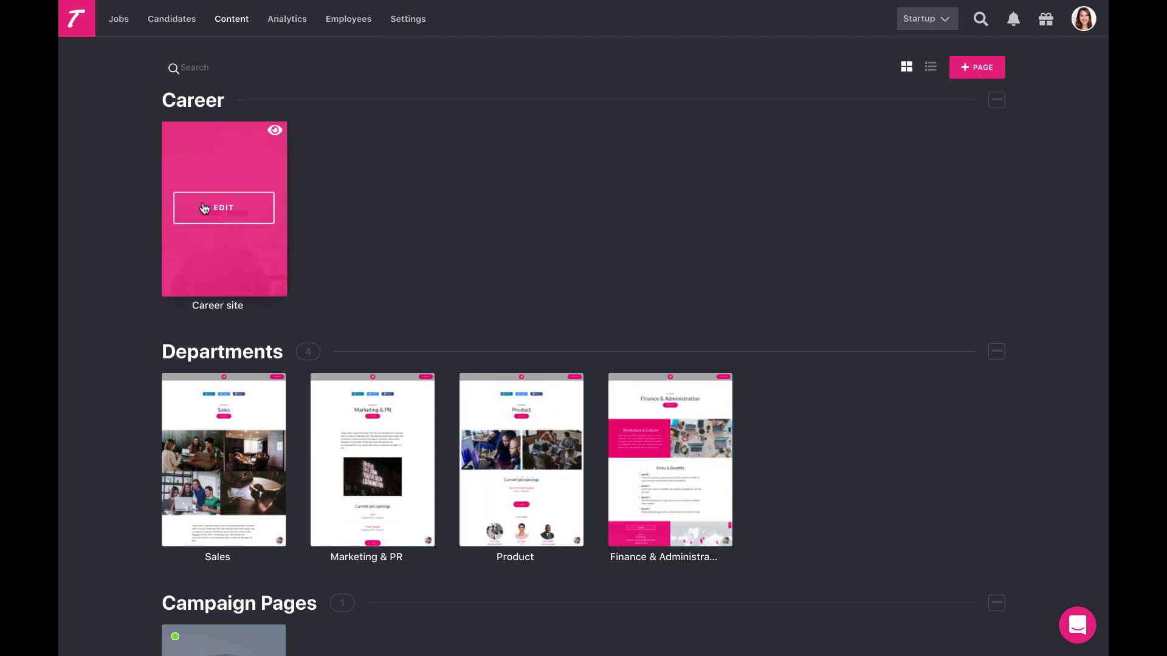
Step: Reopen the Career site editor and review the Instagram, Facebook and Twitter widget settings
click(204, 208)
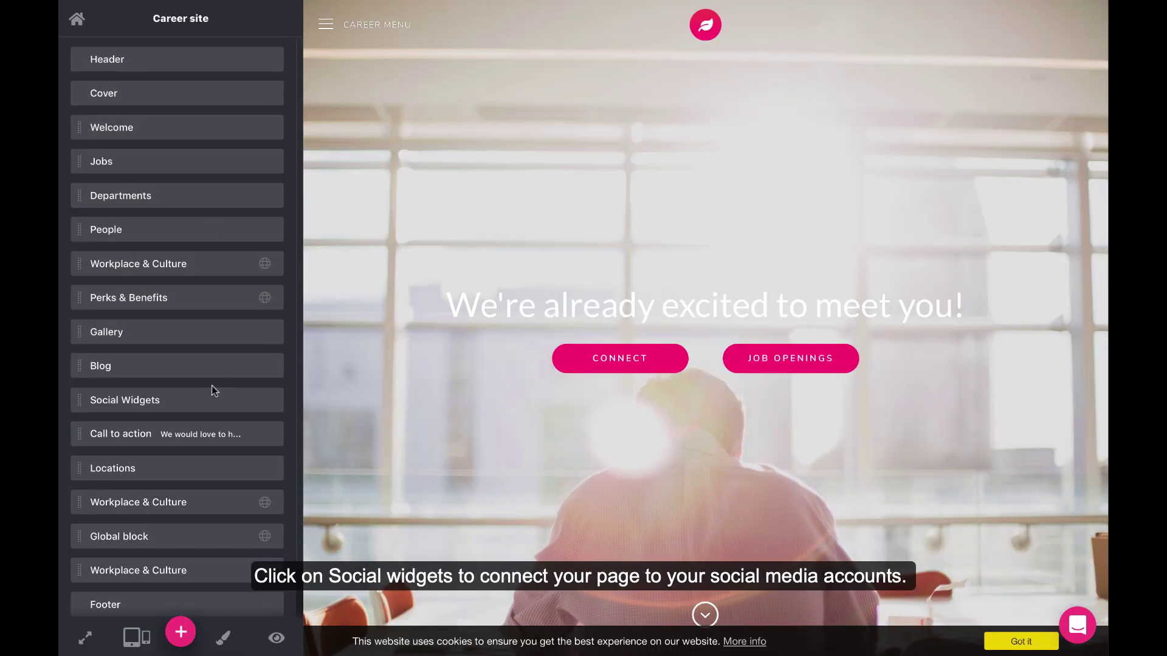
click(212, 400)
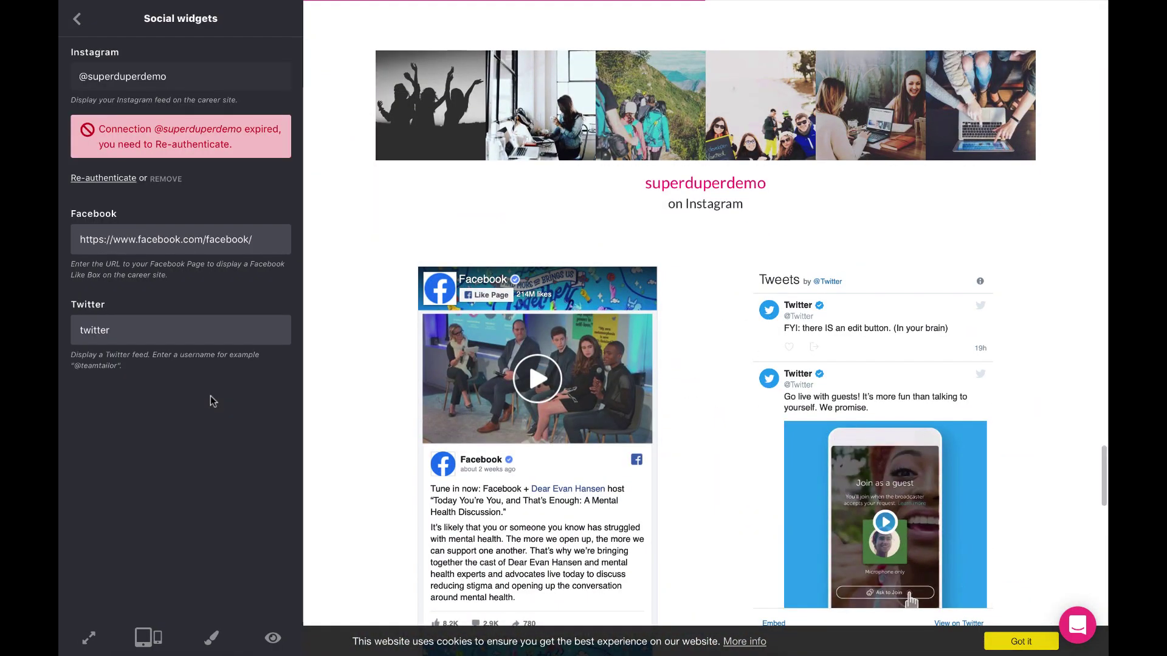
click(77, 19)
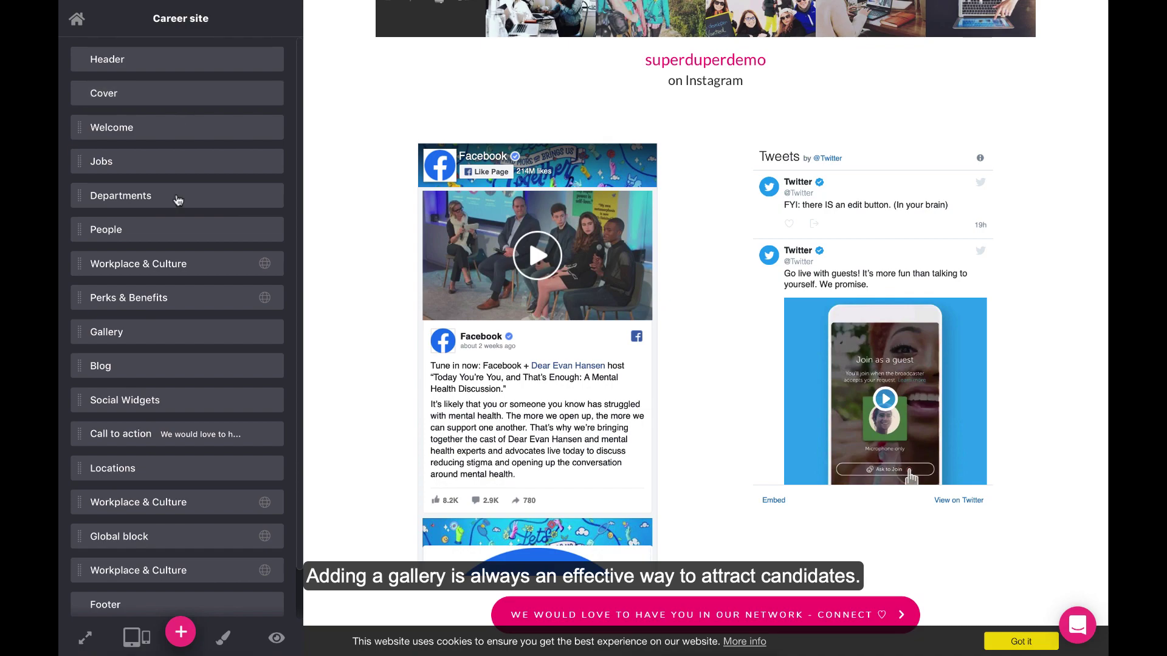
Step: Open the Gallery block's images and browse the photo Library for new pictures
click(172, 332)
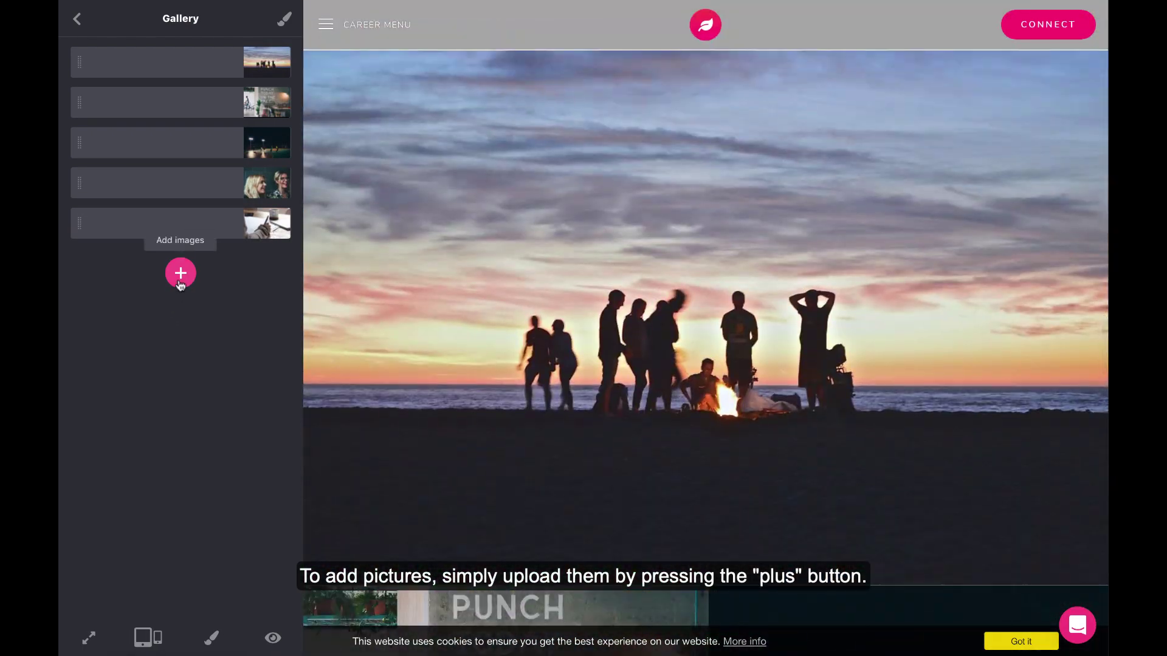
click(181, 274)
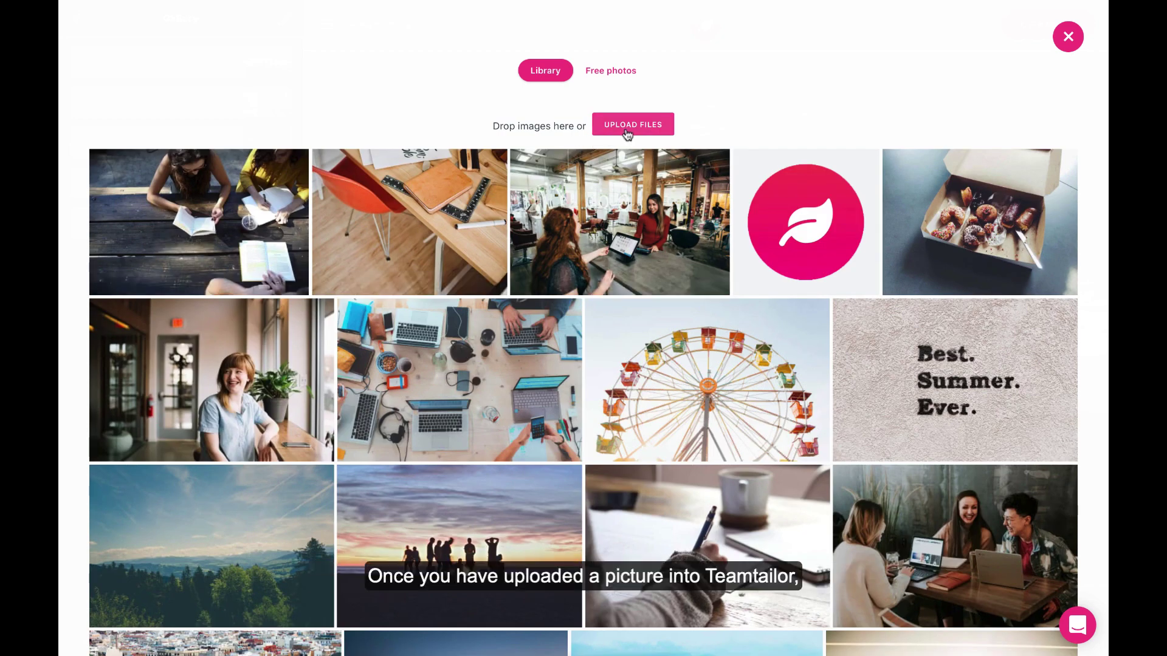
scroll(632, 247, down, 5)
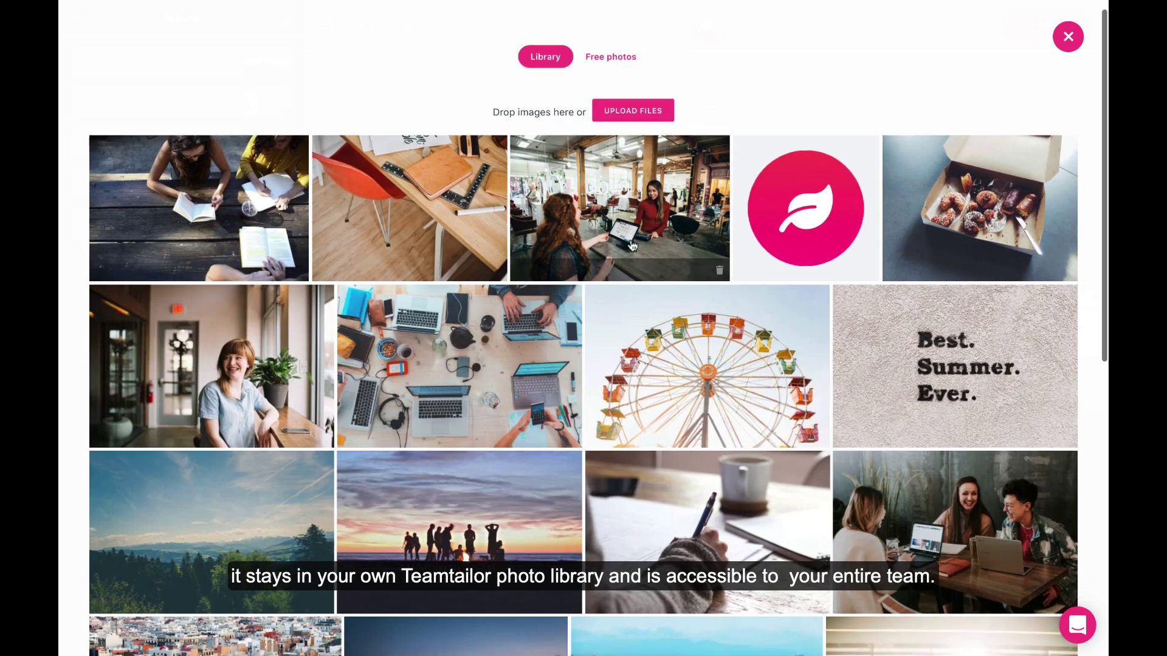
scroll(632, 245, down, 3)
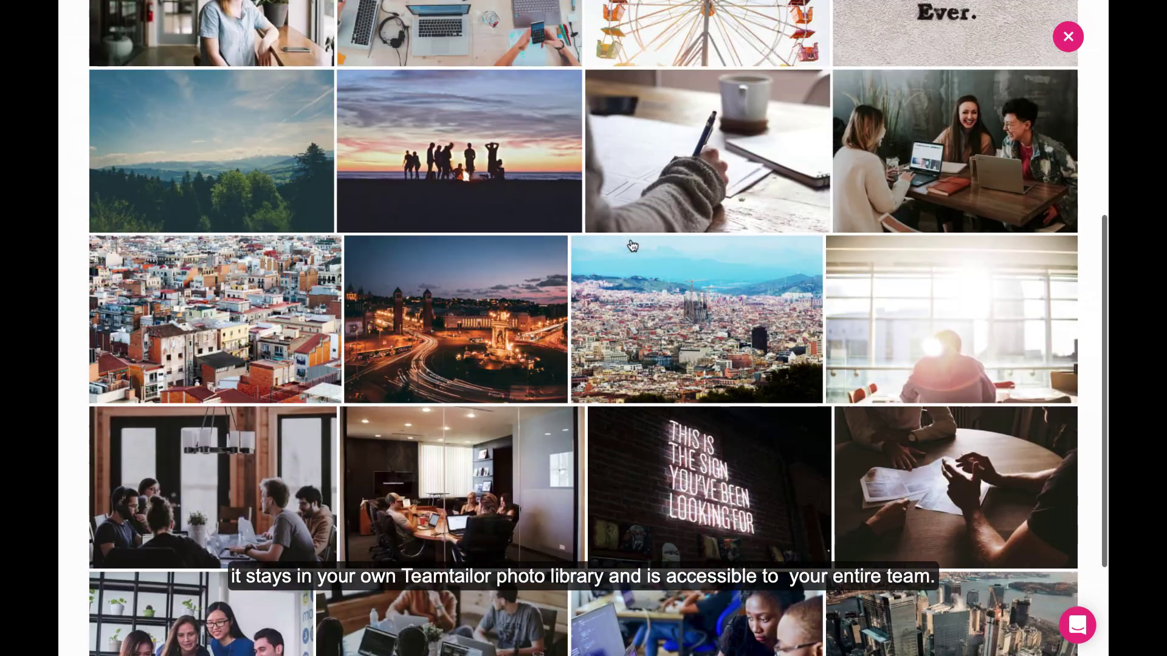
scroll(632, 245, up, 8)
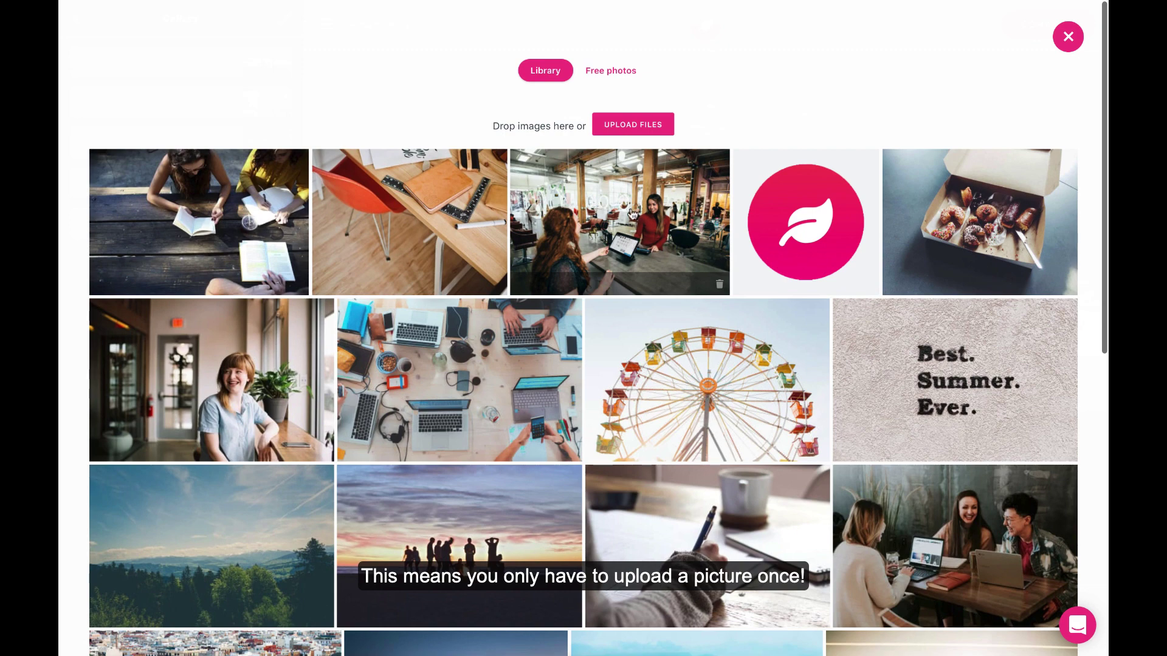
Step: Browse free Unsplash photos of Stockholm, then close the photo picker
click(610, 70)
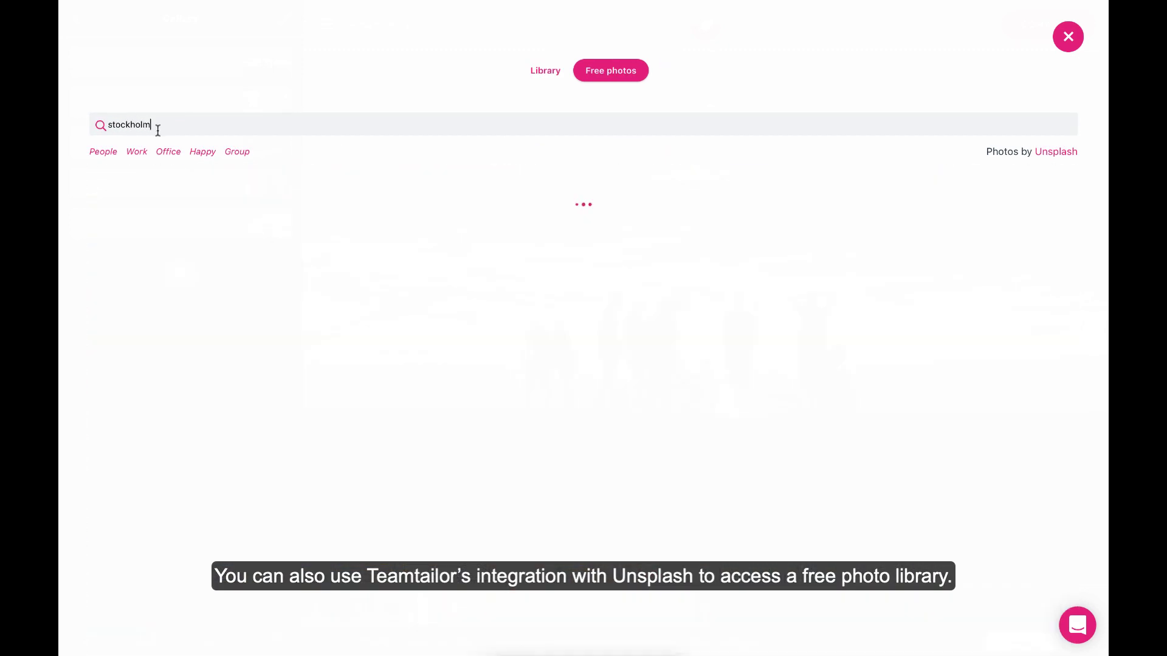
scroll(380, 322, down, 2)
scroll(381, 322, up, 2)
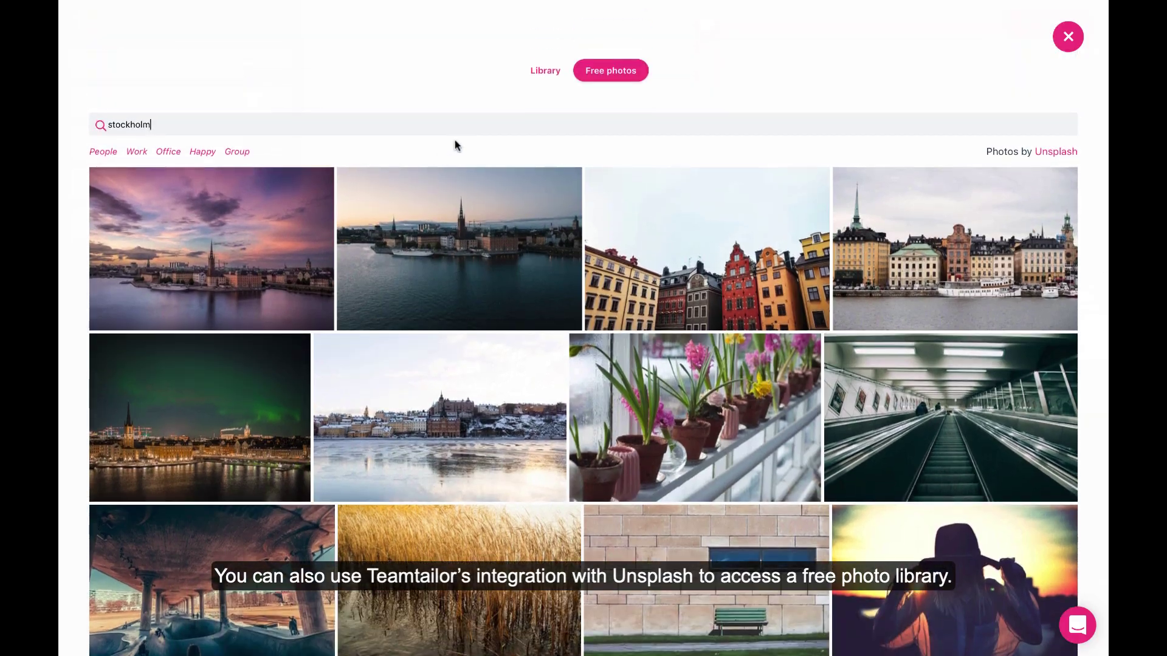
click(1068, 37)
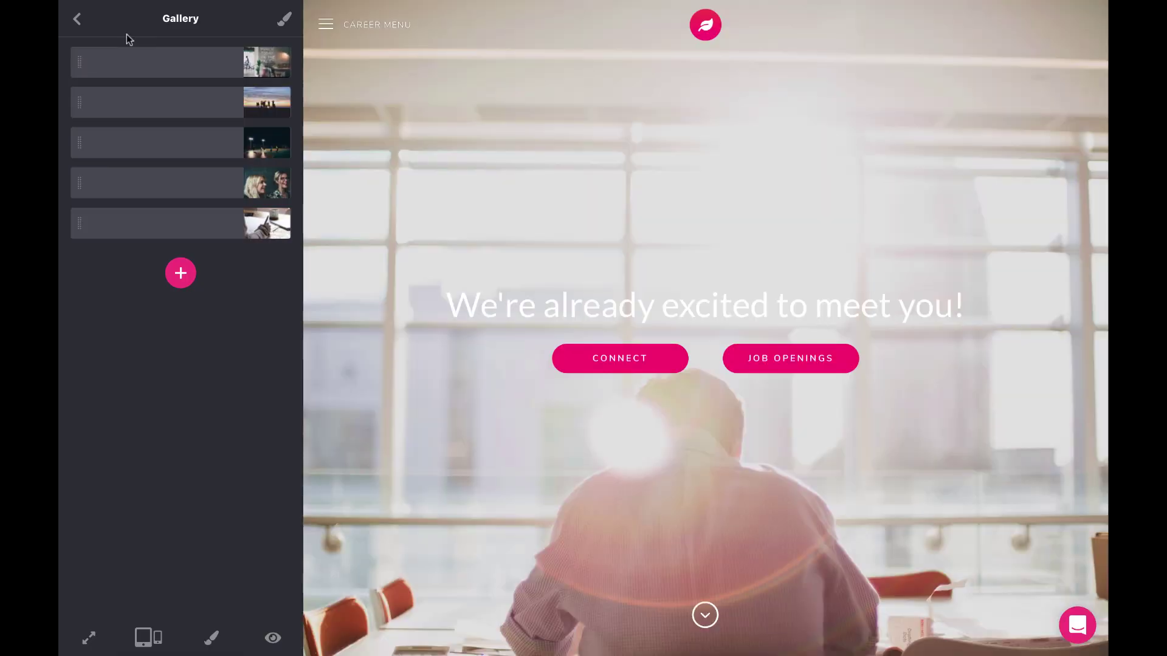
Step: Add a Custom HTML & CSS block and look over its sample Example block in the preview
click(77, 19)
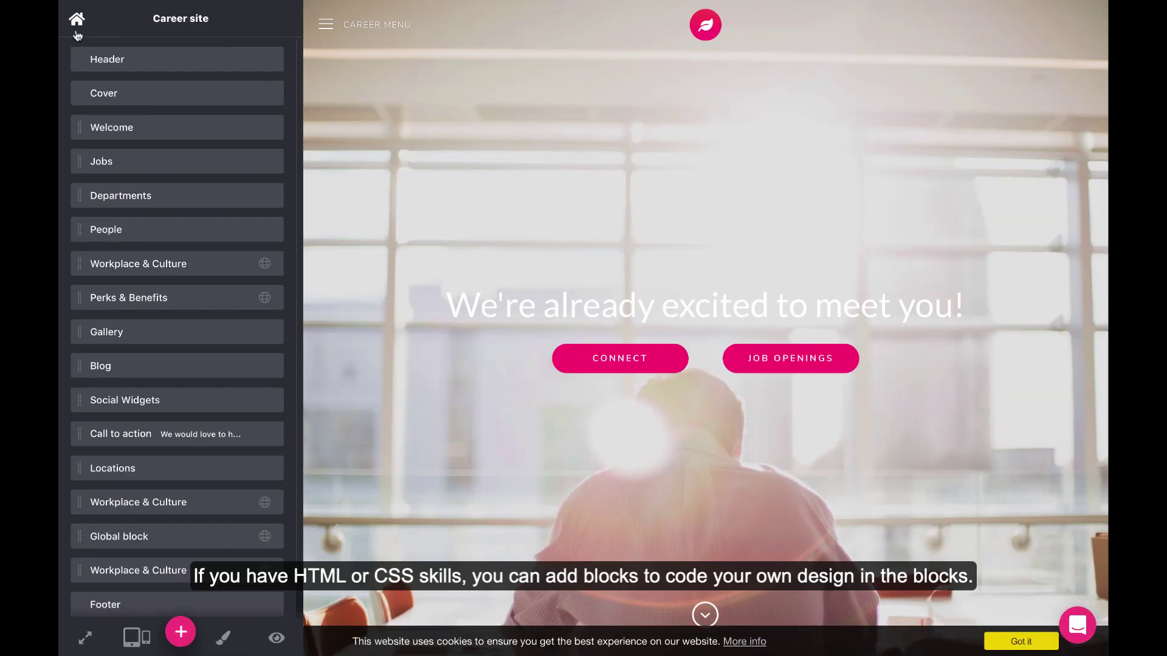
click(180, 631)
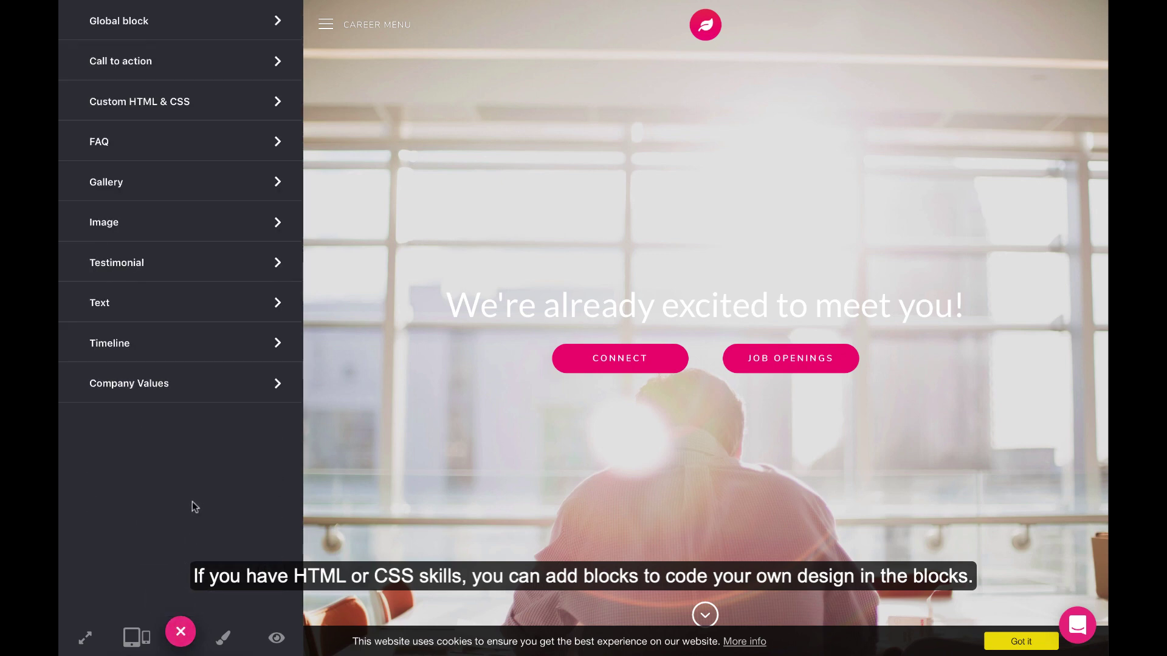
click(198, 115)
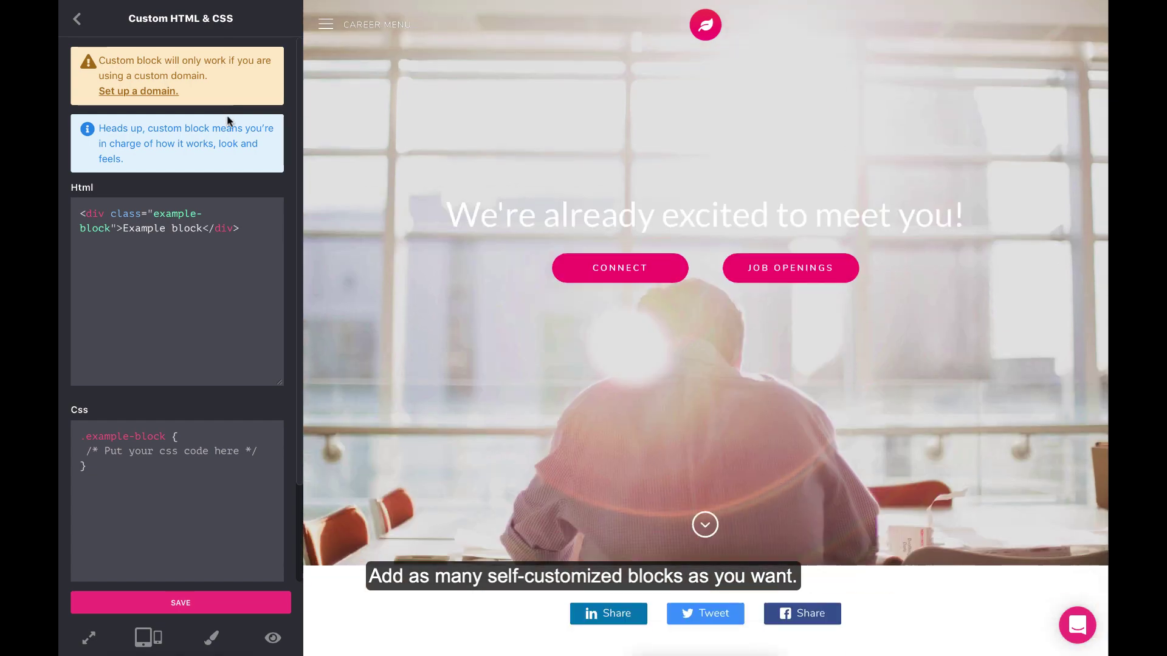
scroll(236, 304, down, 1)
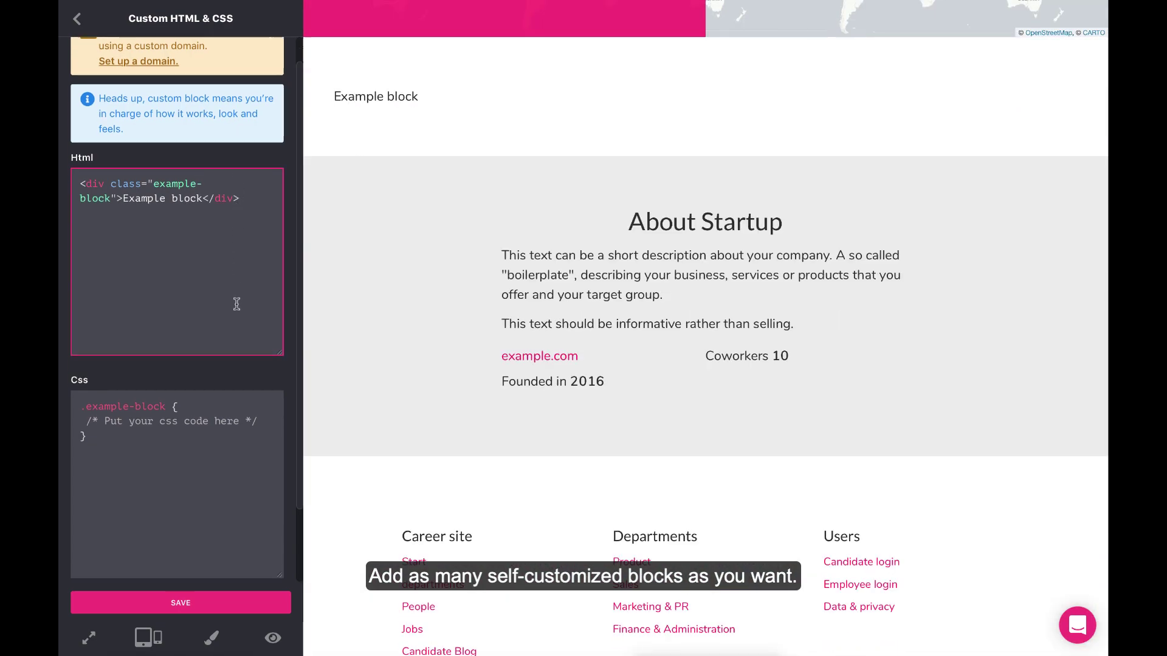
scroll(236, 304, down, 3)
scroll(236, 304, up, 4)
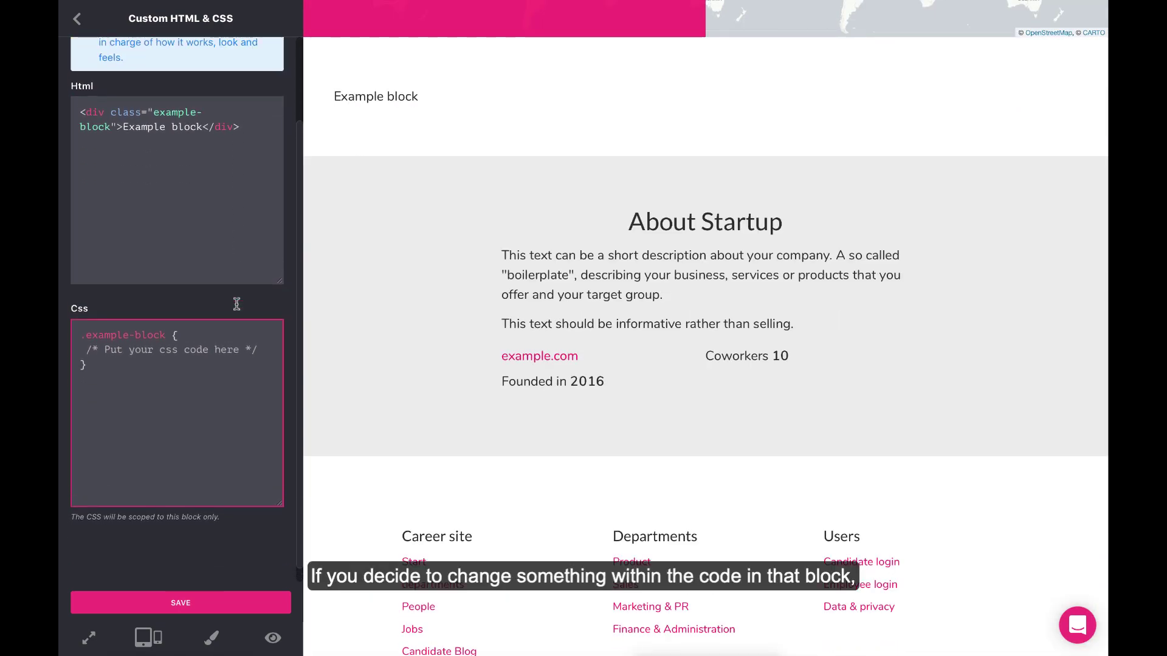
Step: Return to the career site's block list and scroll down through the page preview
click(84, 20)
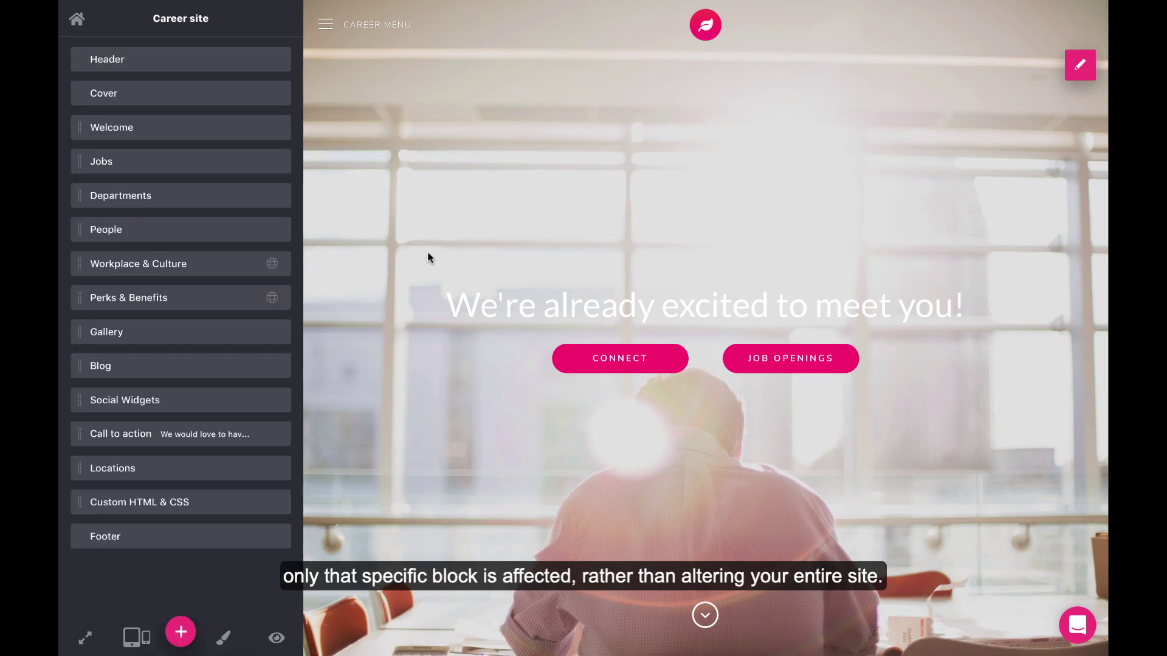
scroll(466, 341, down, 15)
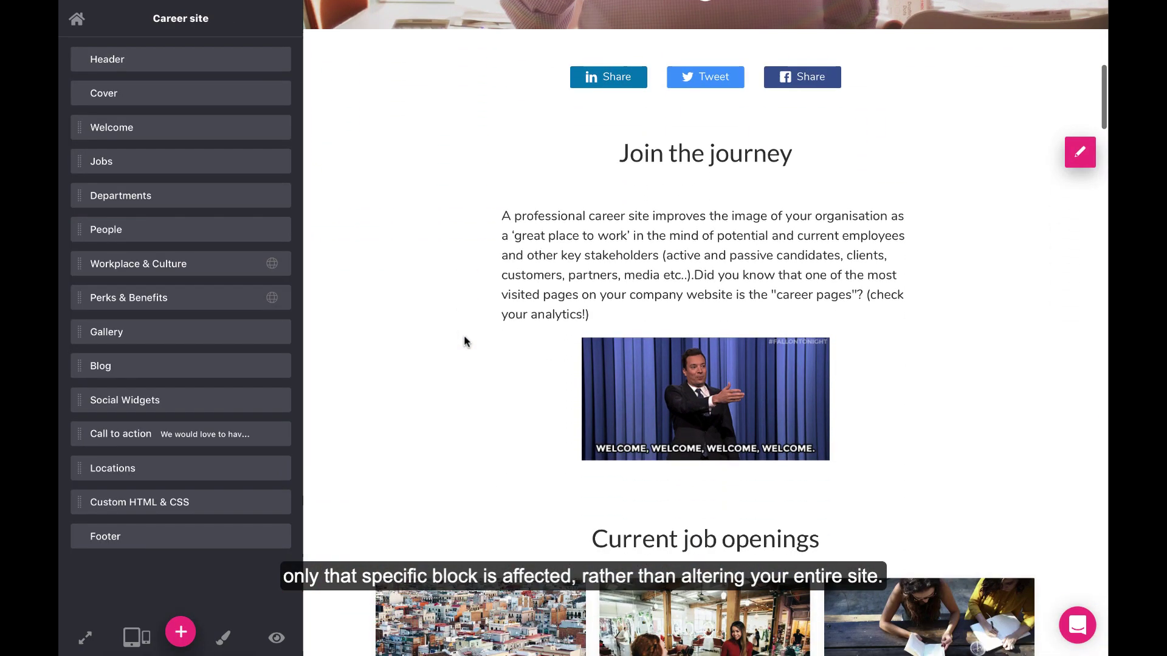
scroll(464, 341, down, 12)
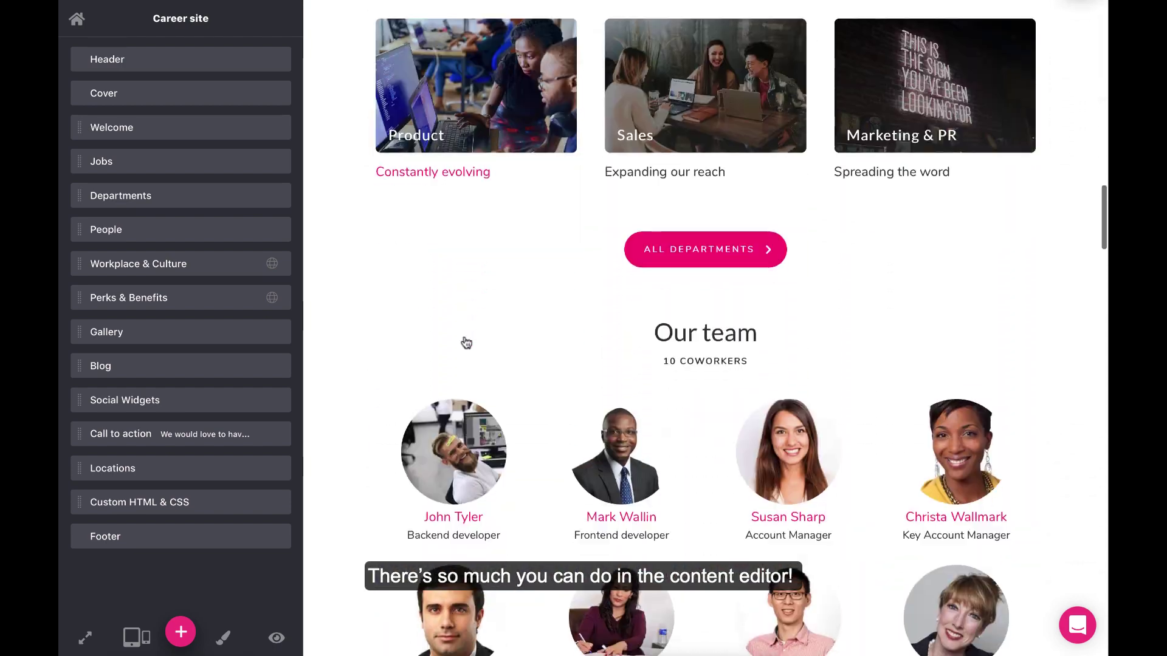
scroll(465, 342, down, 12)
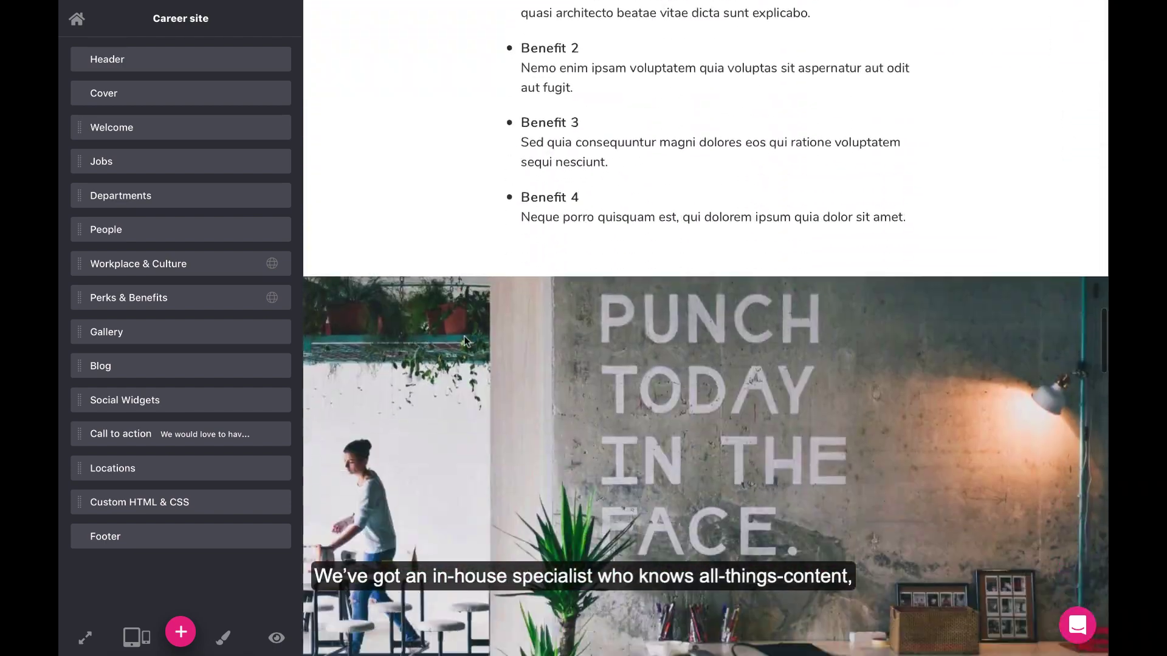
scroll(464, 341, down, 12)
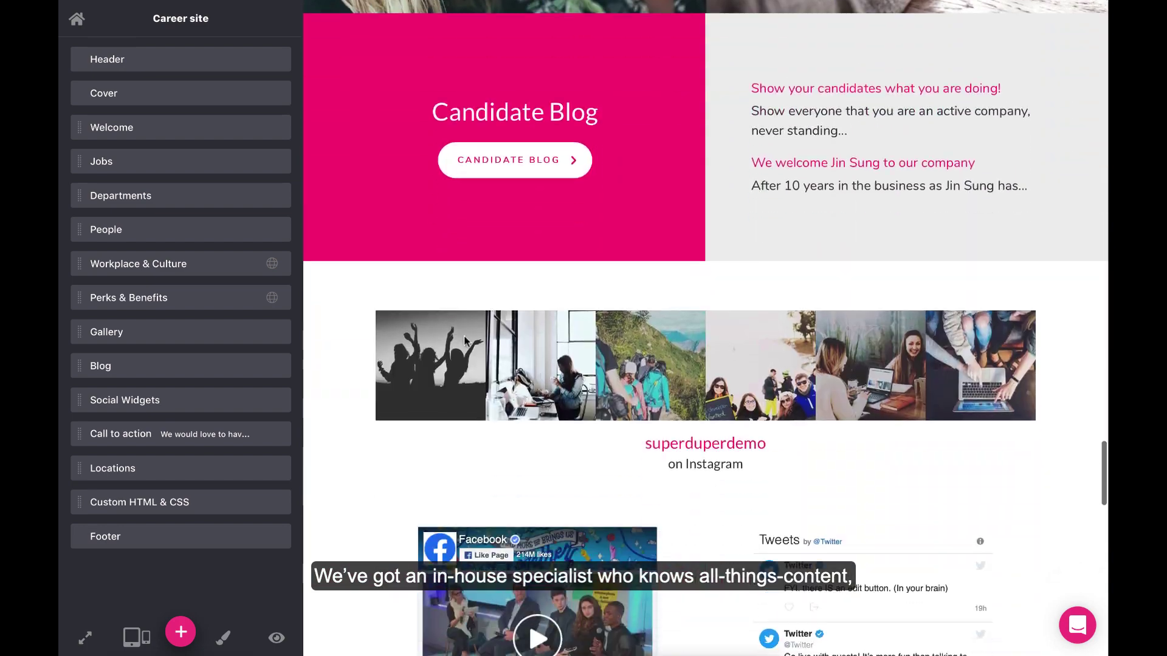
scroll(466, 342, down, 5)
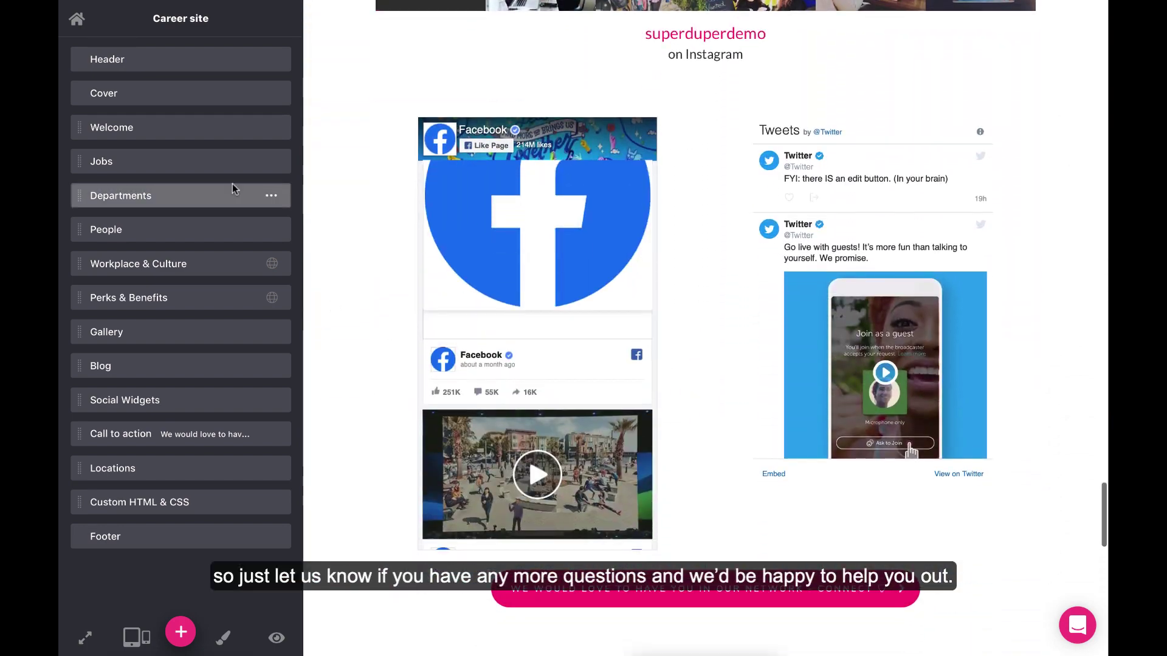
Step: Go to the content pages overview listing Career site, departments and Summer Internships, then open the help chat
click(81, 23)
scroll(799, 366, down, 3)
click(1075, 627)
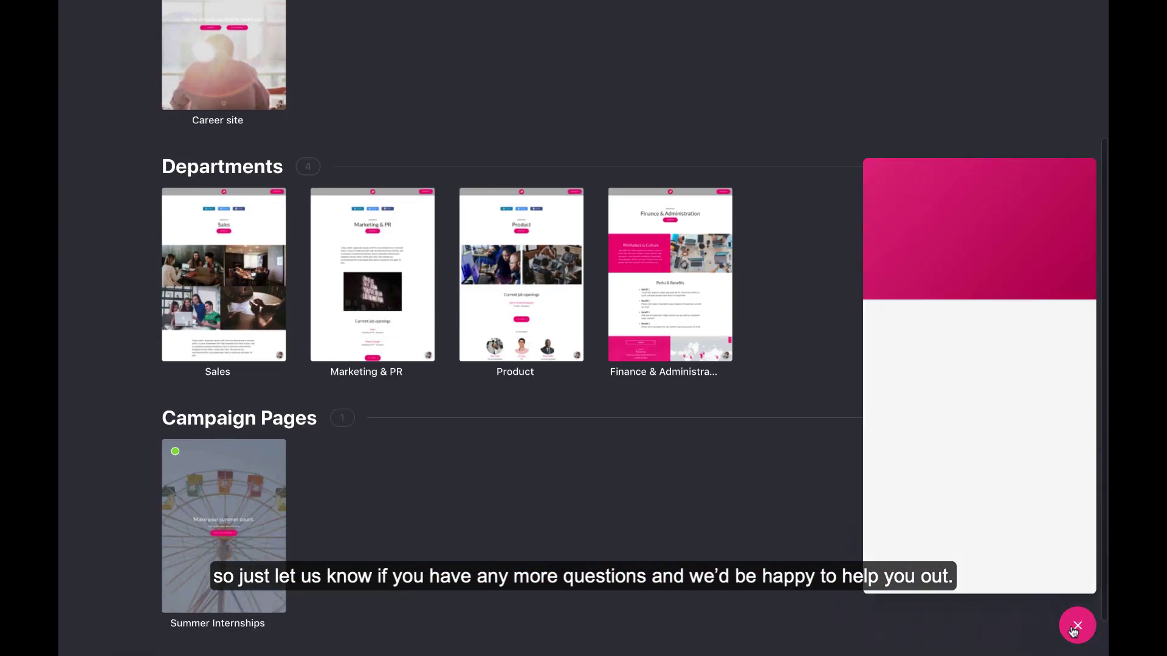